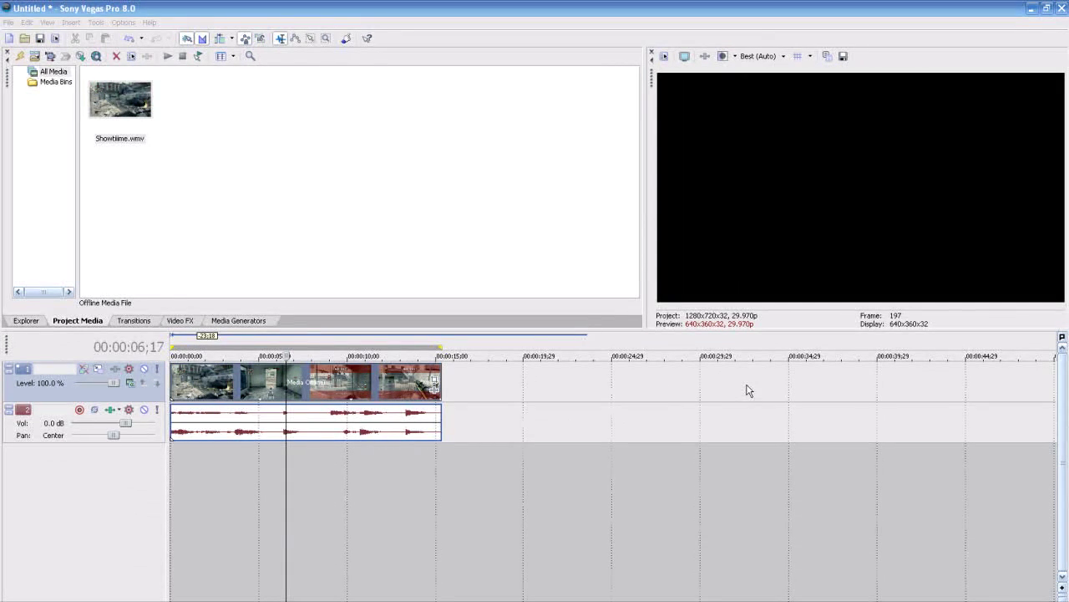
Cue the playhead to the killcam frame at 00:00:13;10 and duplicate Showtime.wmv onto new tracks.
left_click(318, 468)
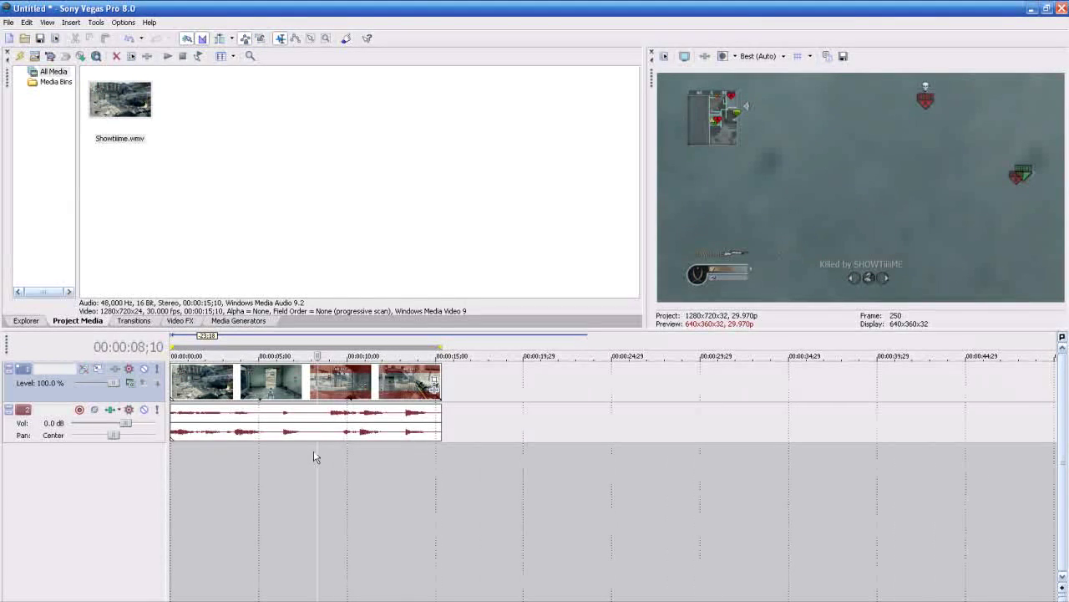
left_click(406, 456)
left_click(405, 455)
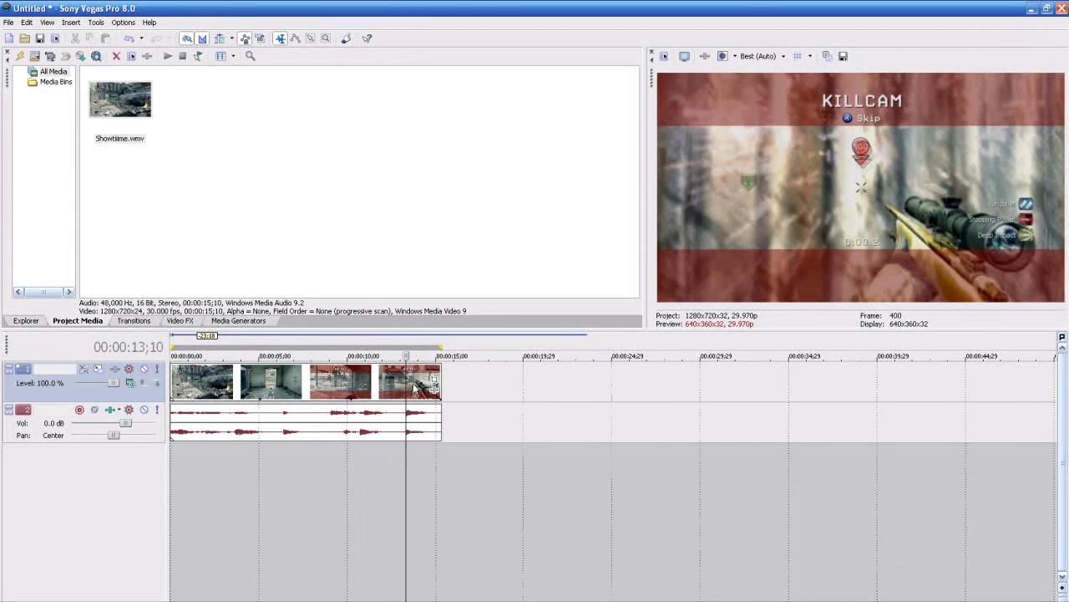
left_click_drag(411, 391, 400, 466)
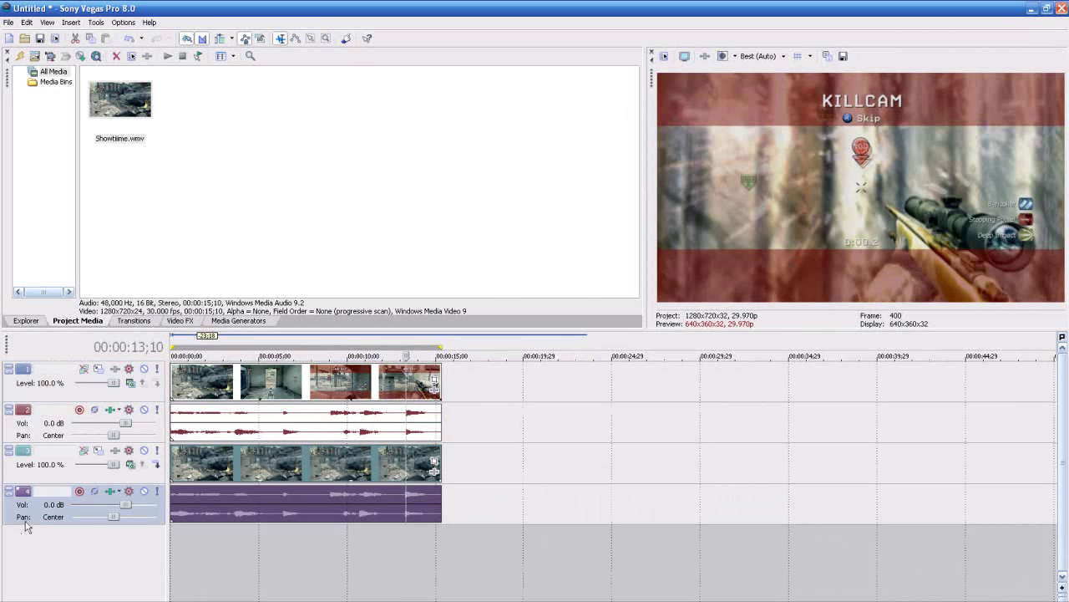
Delete the duplicated audio and video tracks and copy the gameplay event down again.
key("Delete")
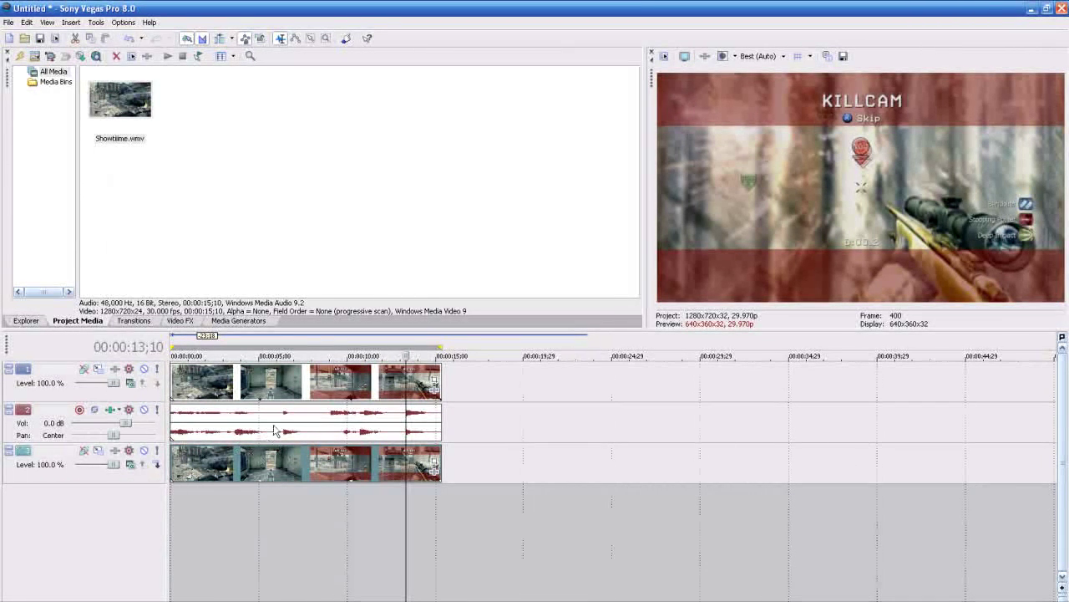
left_click(274, 473)
key("Delete")
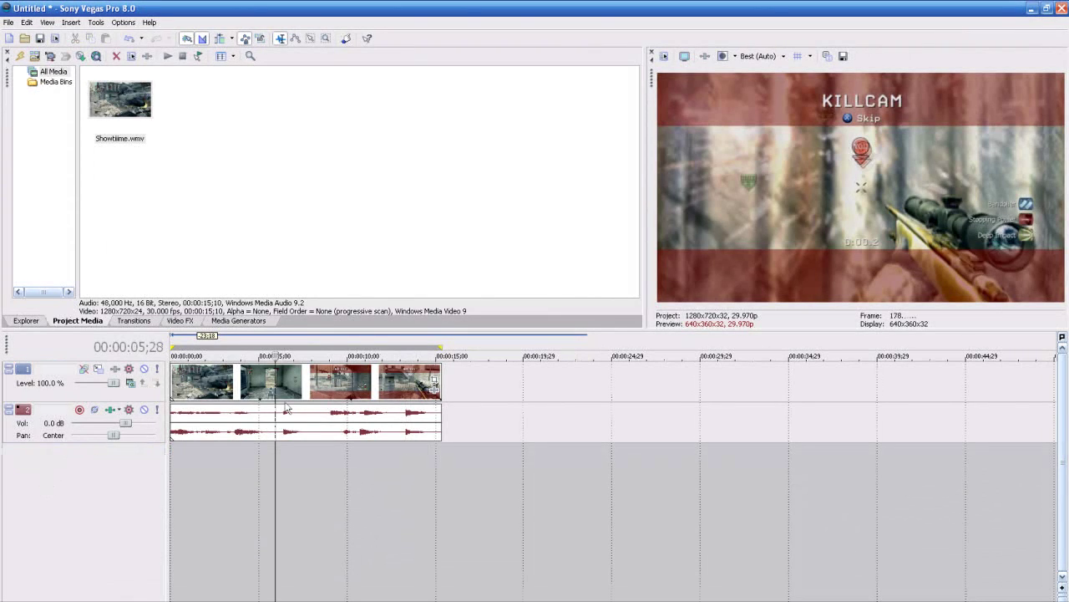
left_click(408, 404)
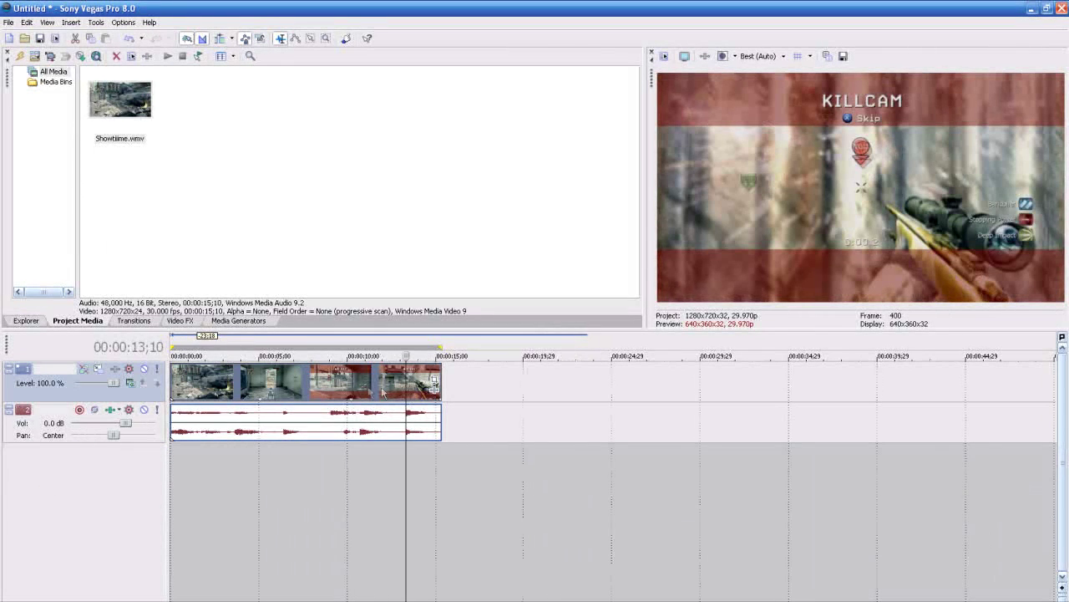
left_click_drag(345, 386, 375, 451)
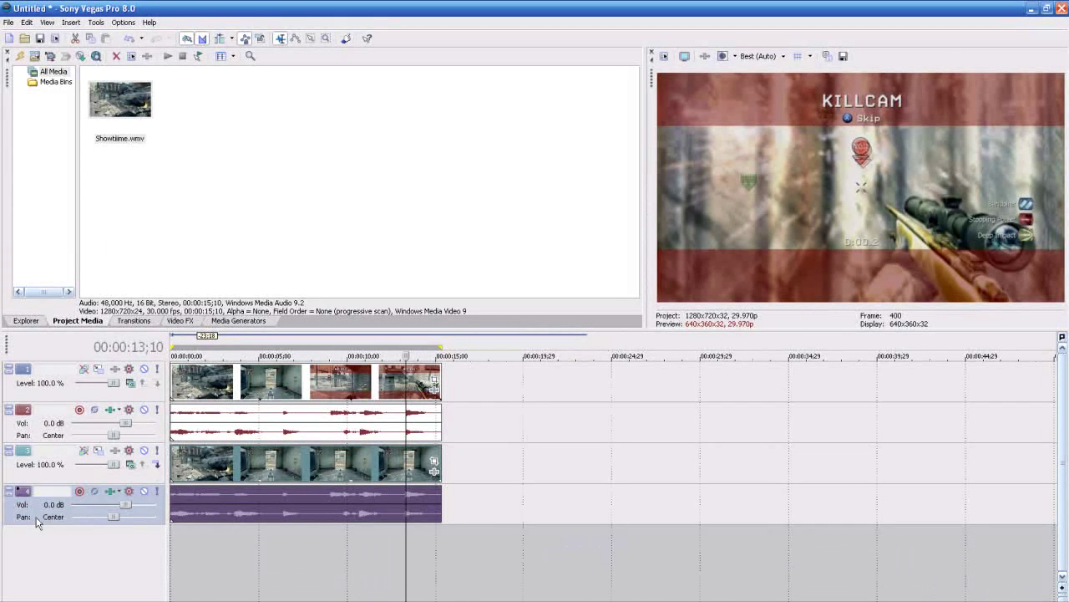
Remove the extra audio track, move the duplicate video track to the top, and recue the killcam frame.
key("Delete")
left_click(62, 487)
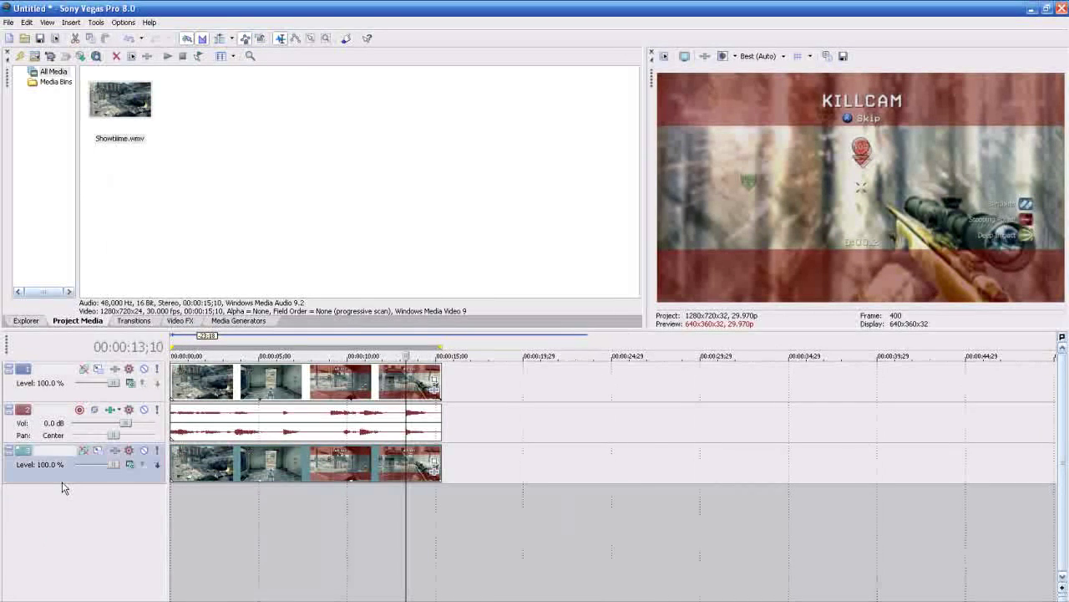
left_click_drag(61, 488, 91, 371)
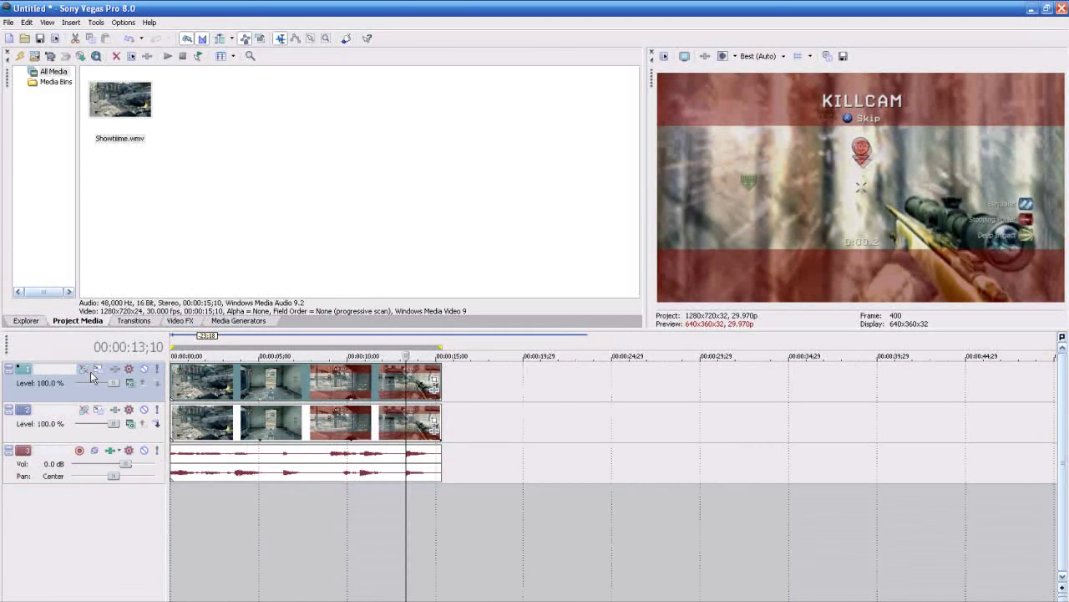
left_click(367, 499)
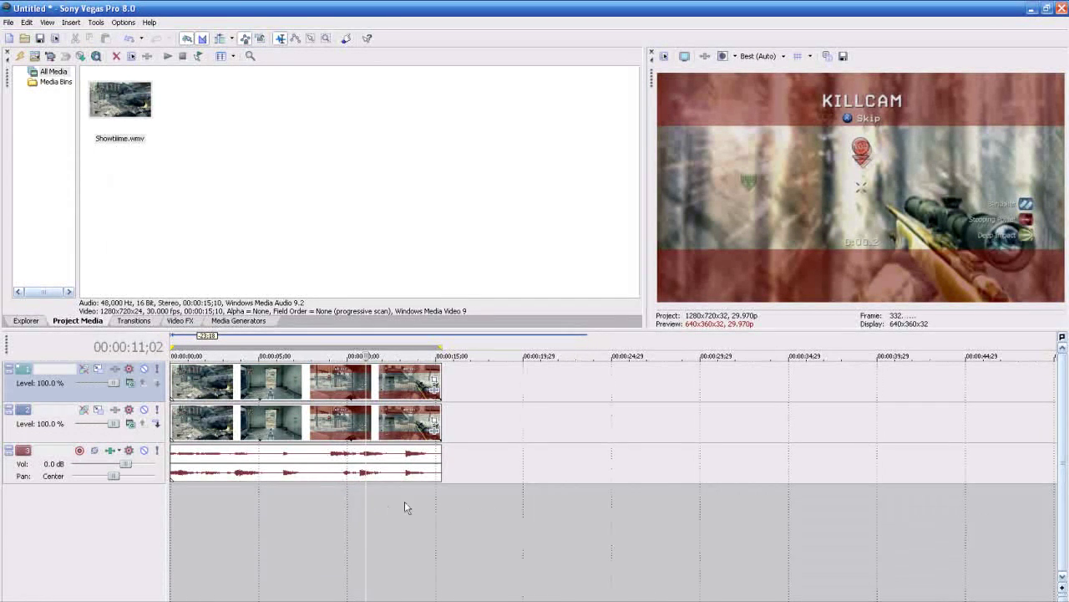
left_click(404, 502)
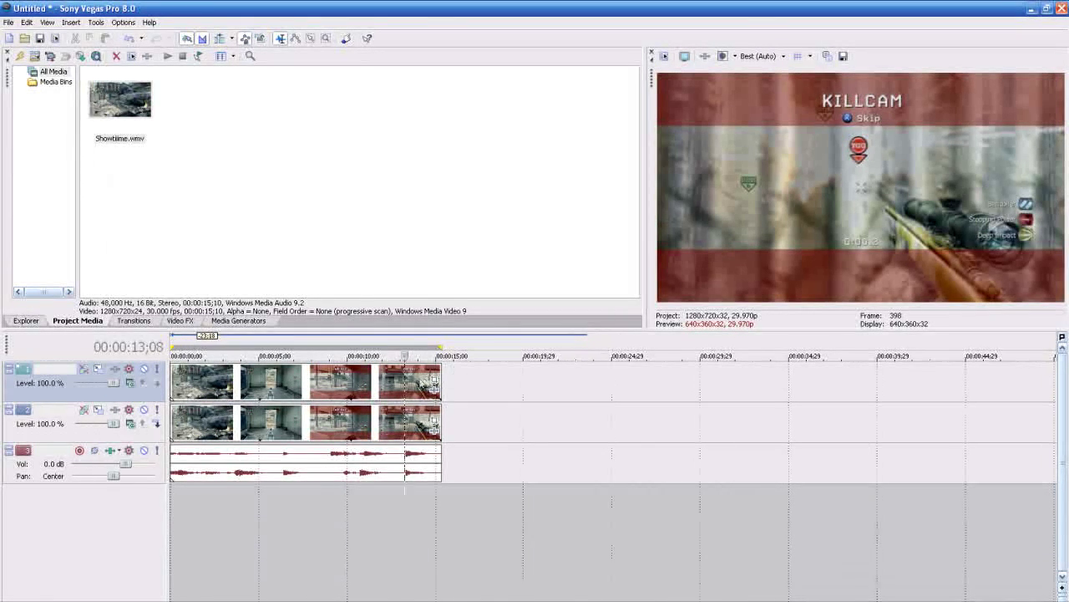
Browse the Video FX presets down to the Color Corrector presets.
left_click(182, 321)
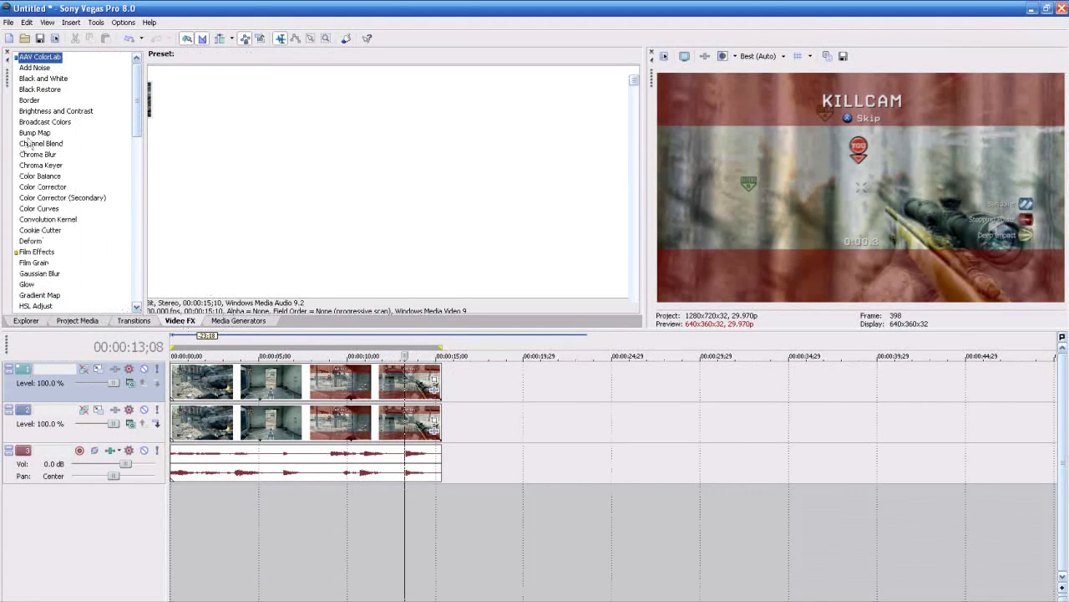
left_click(60, 112)
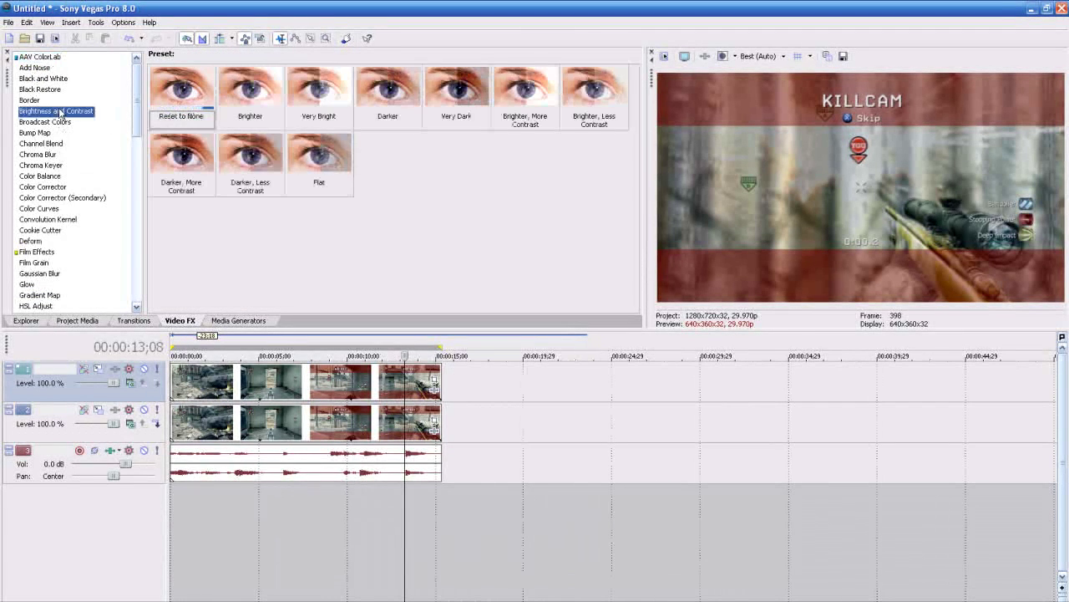
left_click(37, 133)
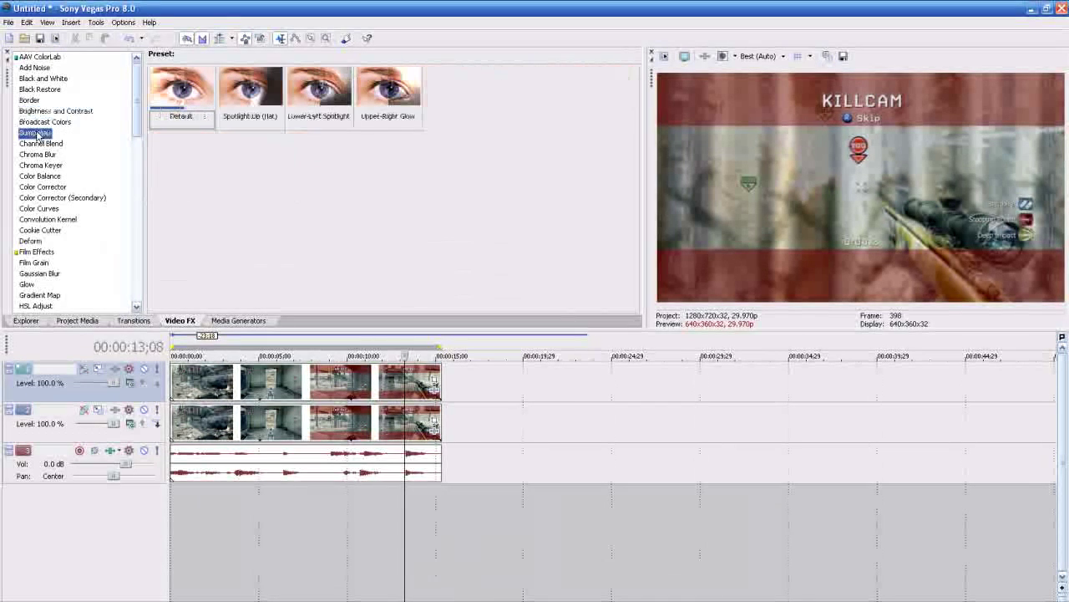
left_click(37, 144)
left_click(28, 176)
left_click(34, 155)
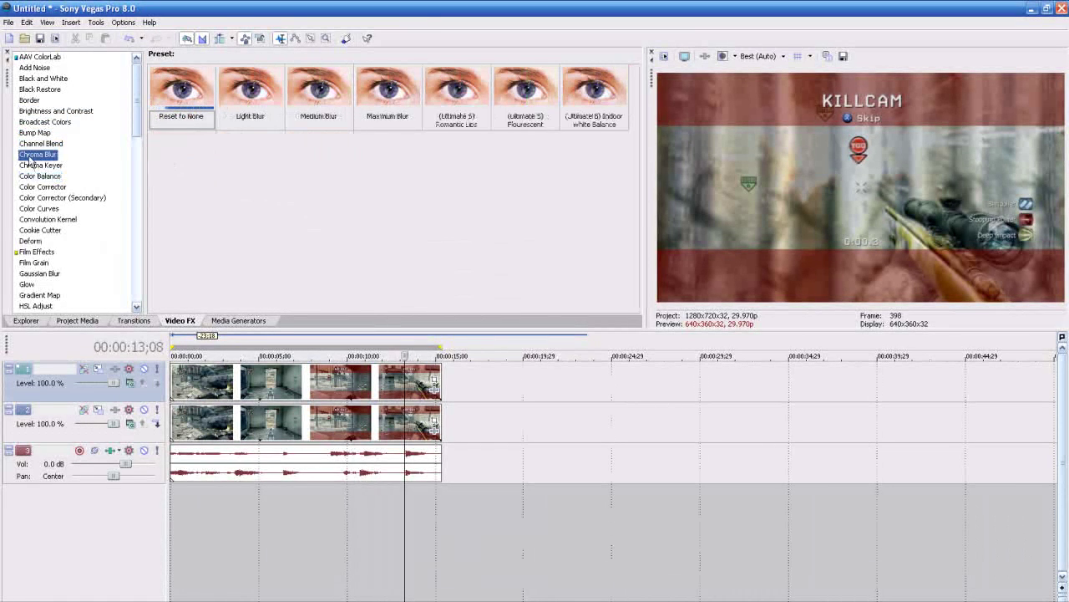
left_click(36, 165)
left_click(43, 187)
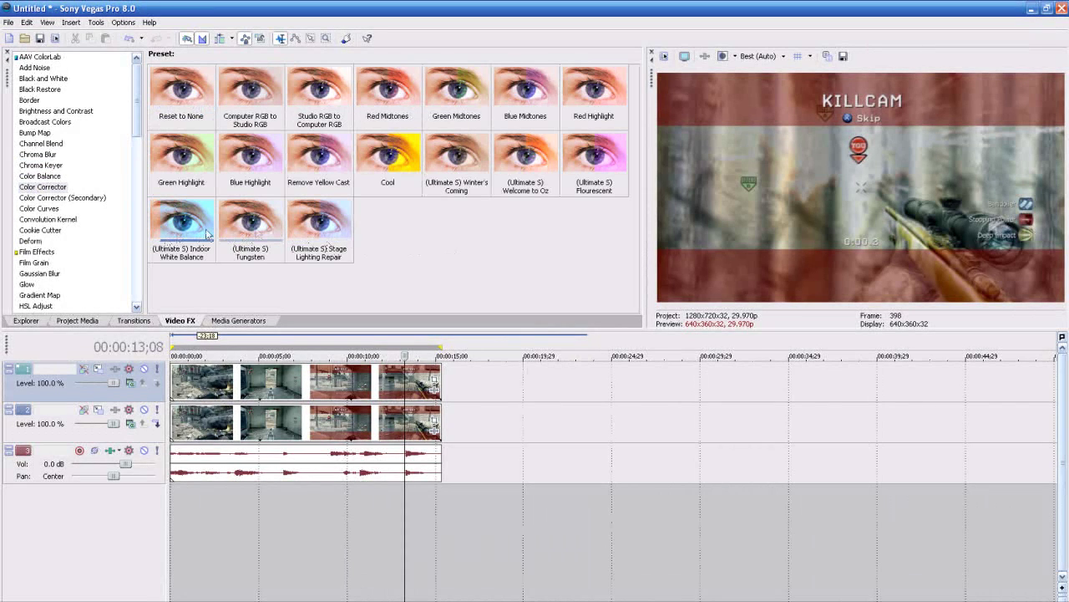
Try Stage Lighting Repair, Welcome to Oz and Indoor White Balance, then apply the Cool preset to the top clip.
left_click_drag(318, 232, 421, 389)
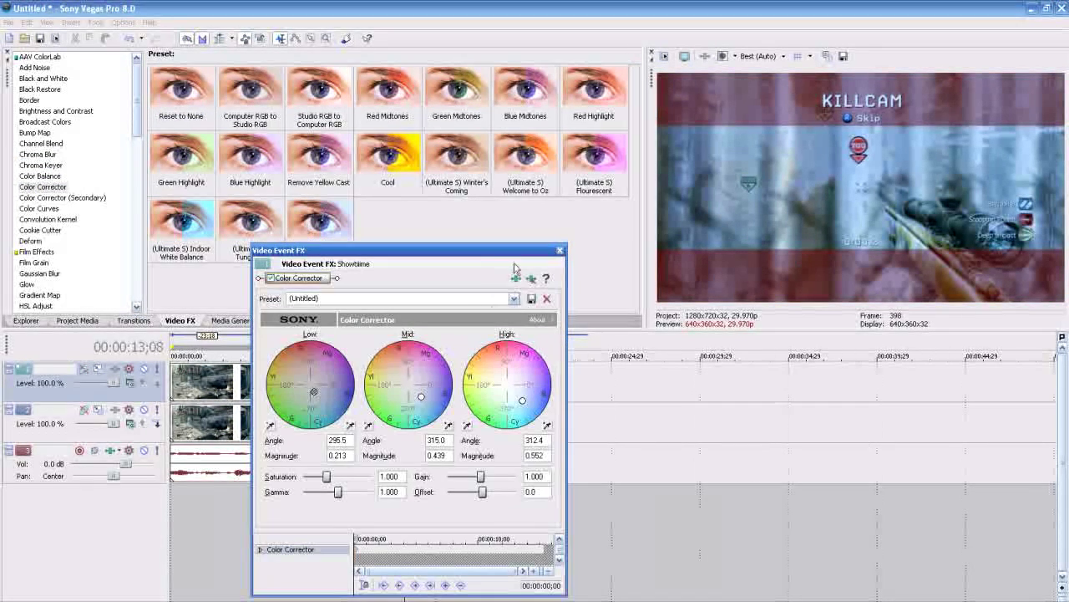
left_click(559, 250)
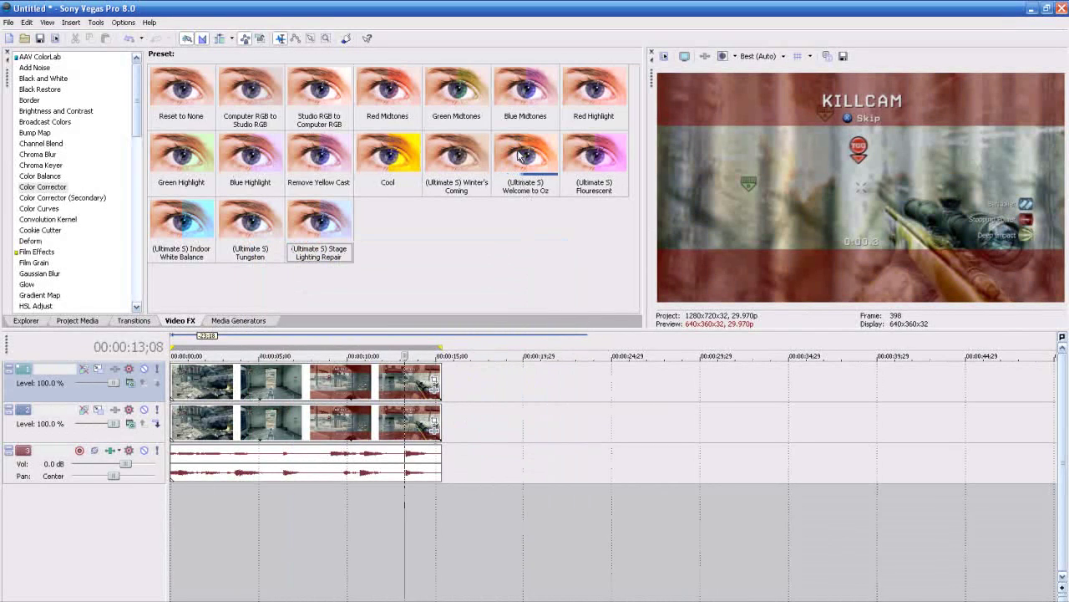
left_click_drag(520, 152, 400, 381)
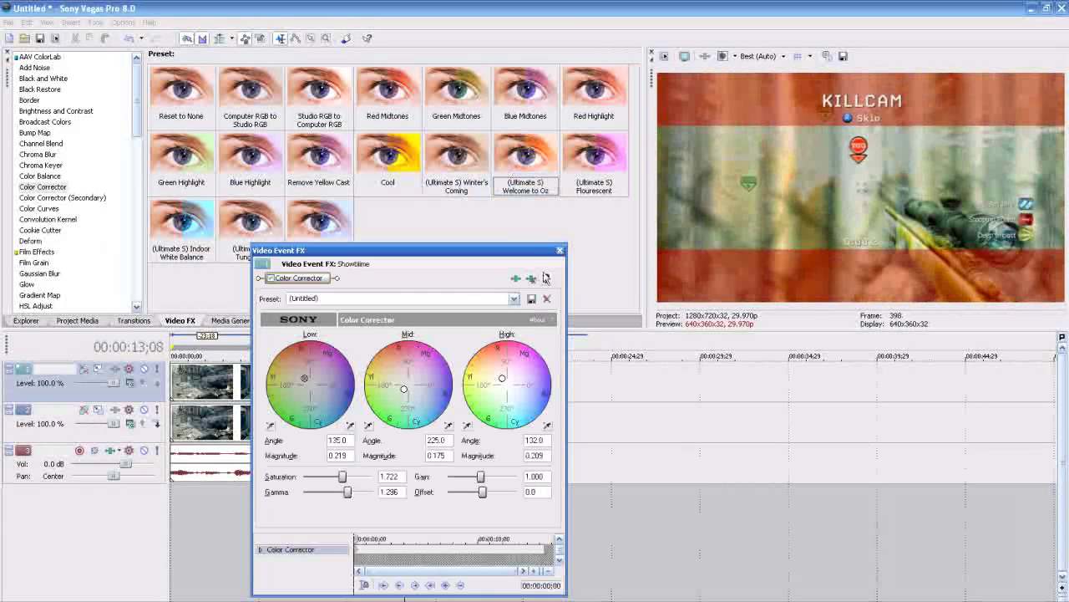
left_click(614, 177)
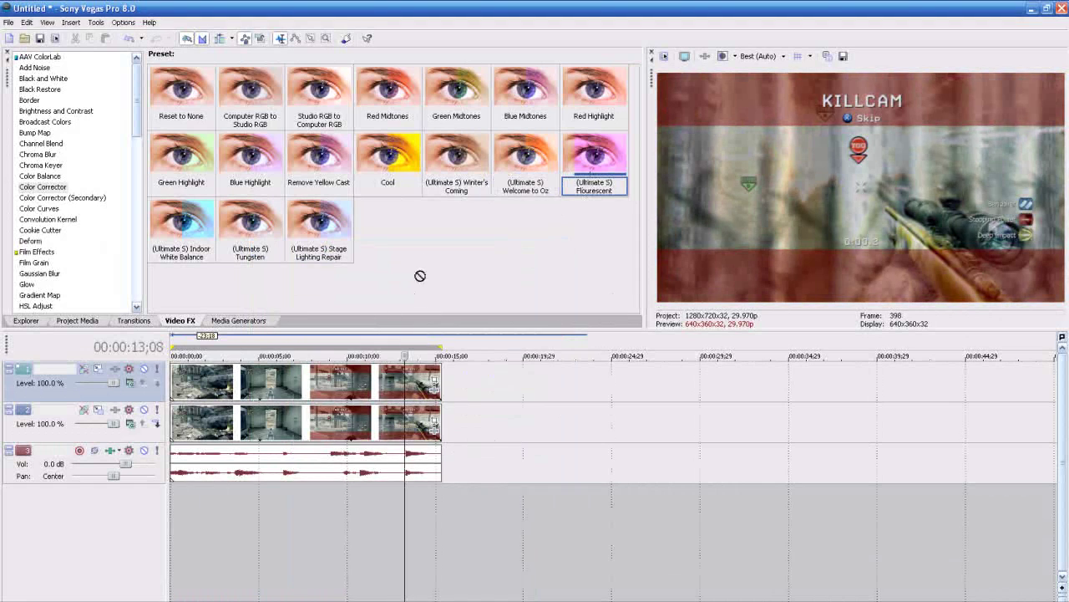
left_click_drag(182, 224, 387, 384)
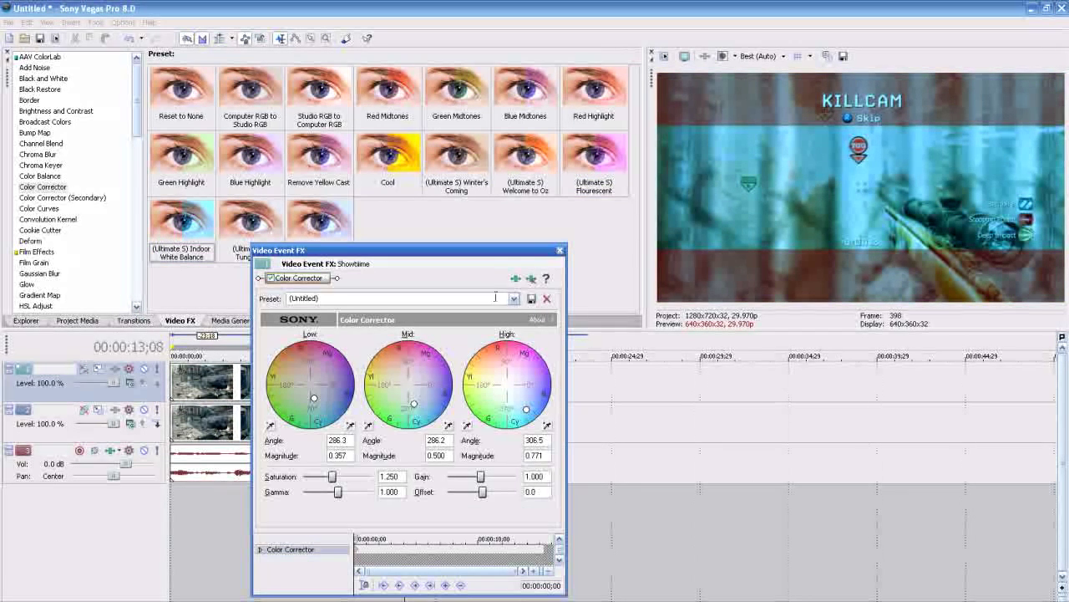
left_click_drag(387, 163, 428, 387)
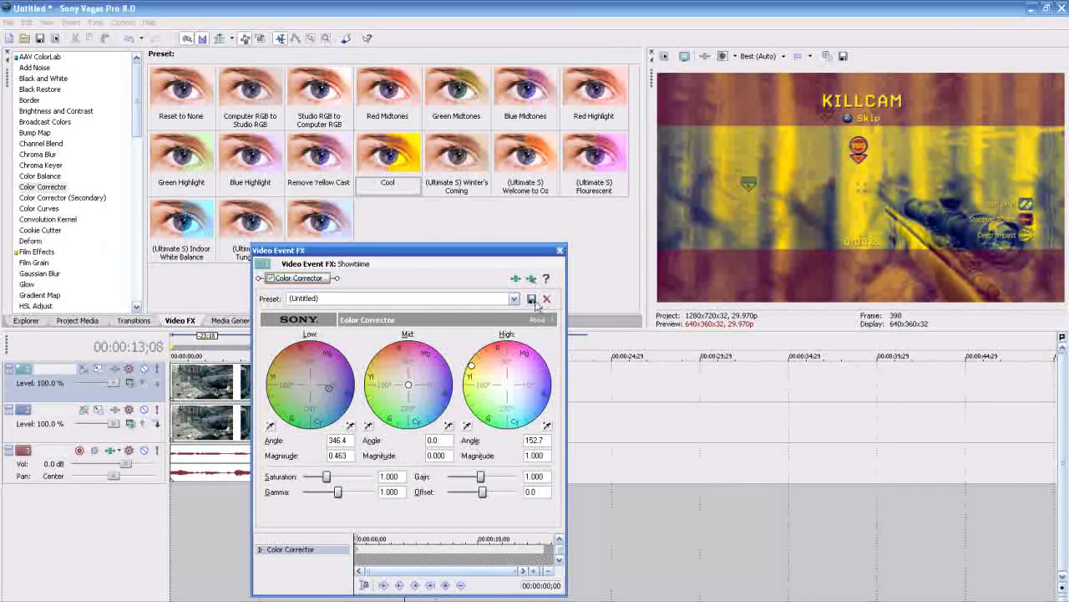
left_click(559, 250)
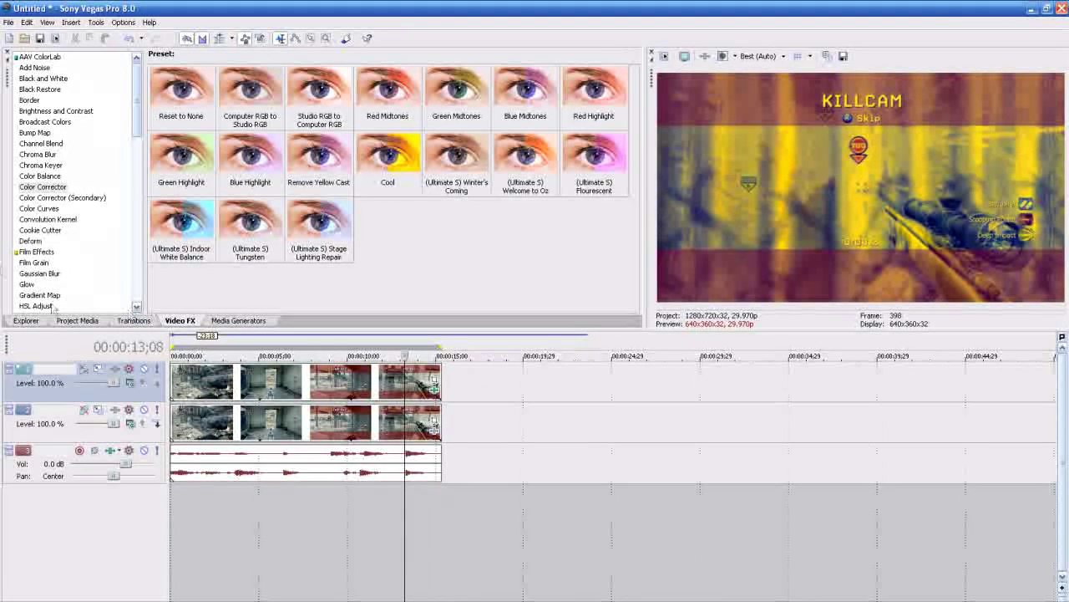
Add the Cookie Cutter effect to the top clip without a preset.
left_click(43, 178)
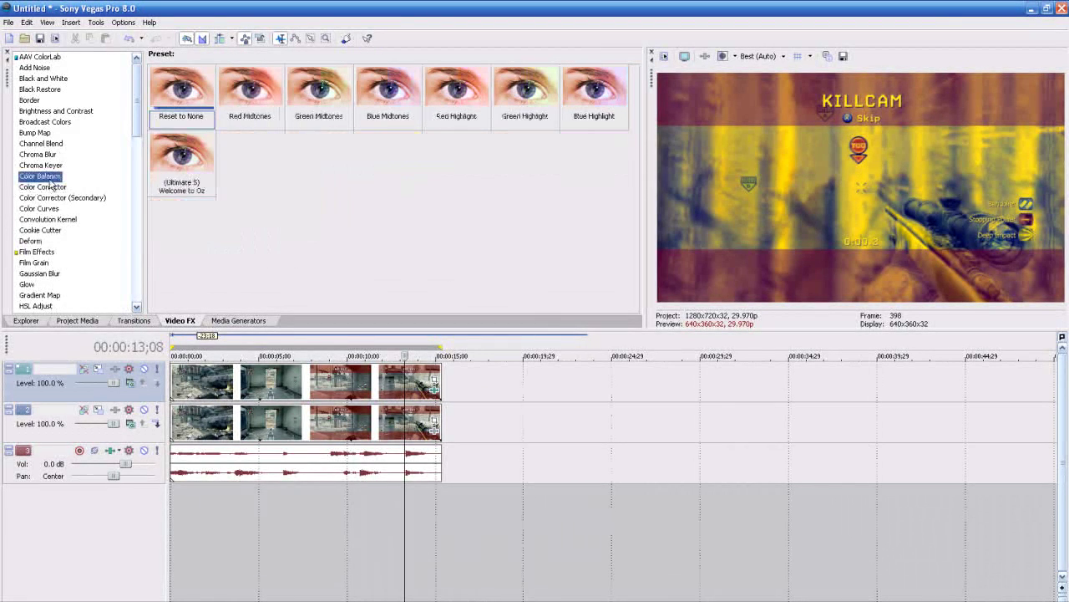
left_click(30, 198)
left_click(27, 209)
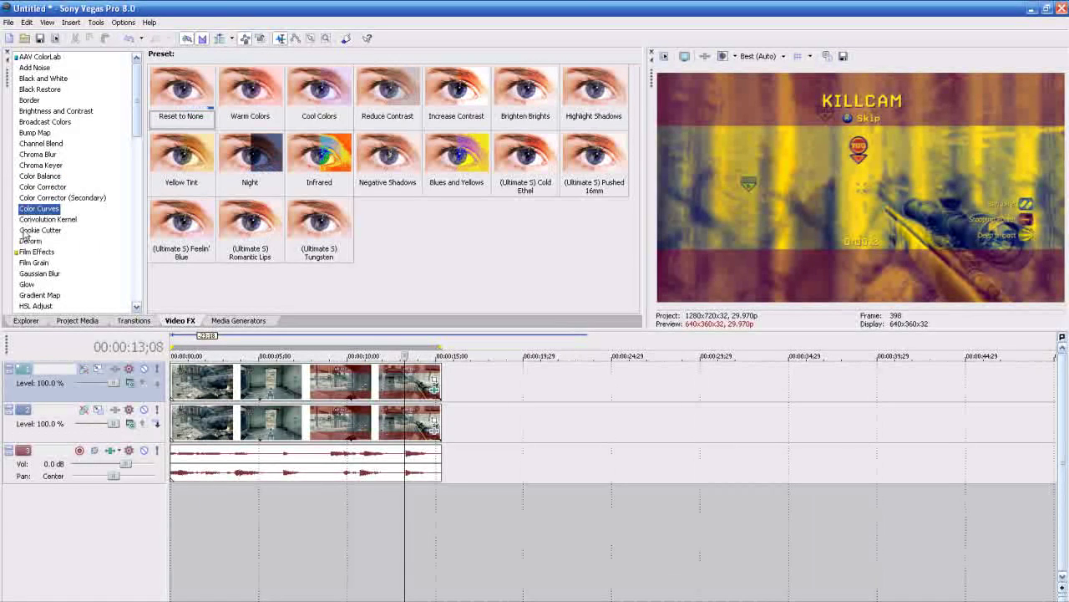
left_click(35, 231)
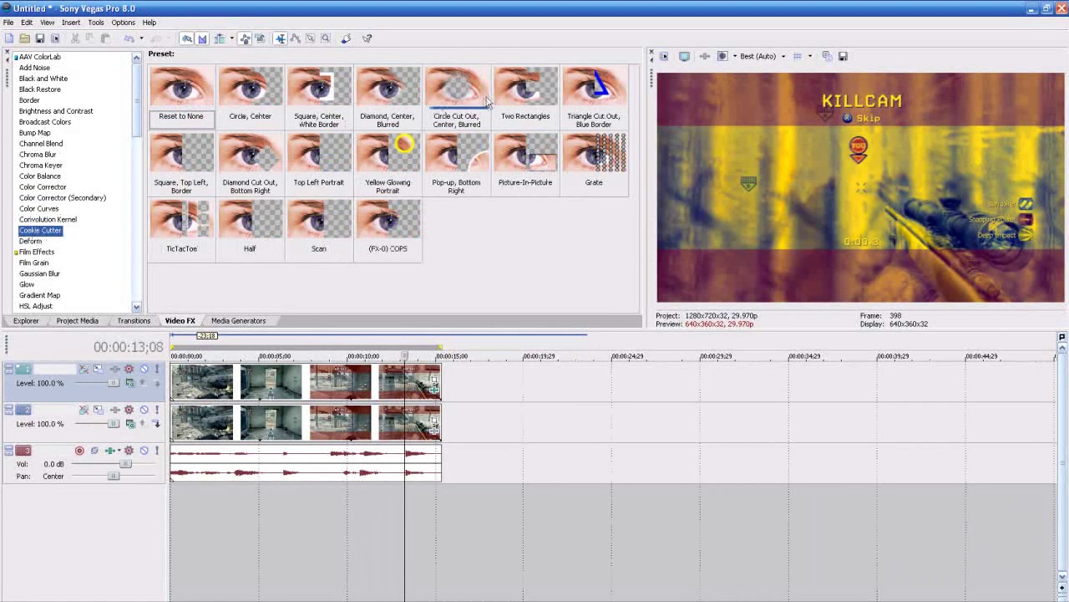
left_click(473, 266)
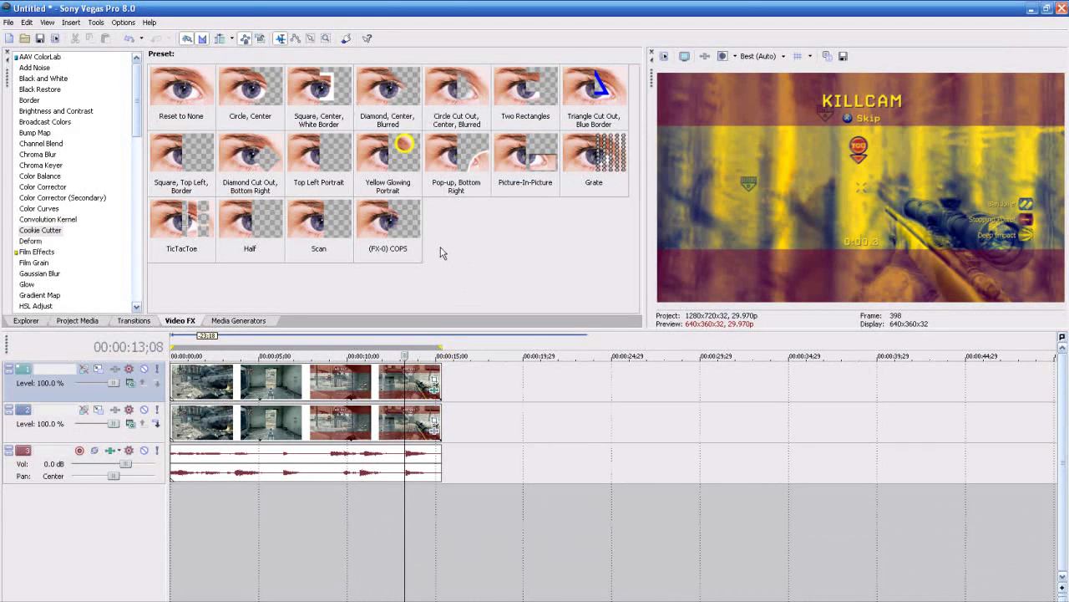
left_click(45, 234)
left_click_drag(184, 98, 413, 390)
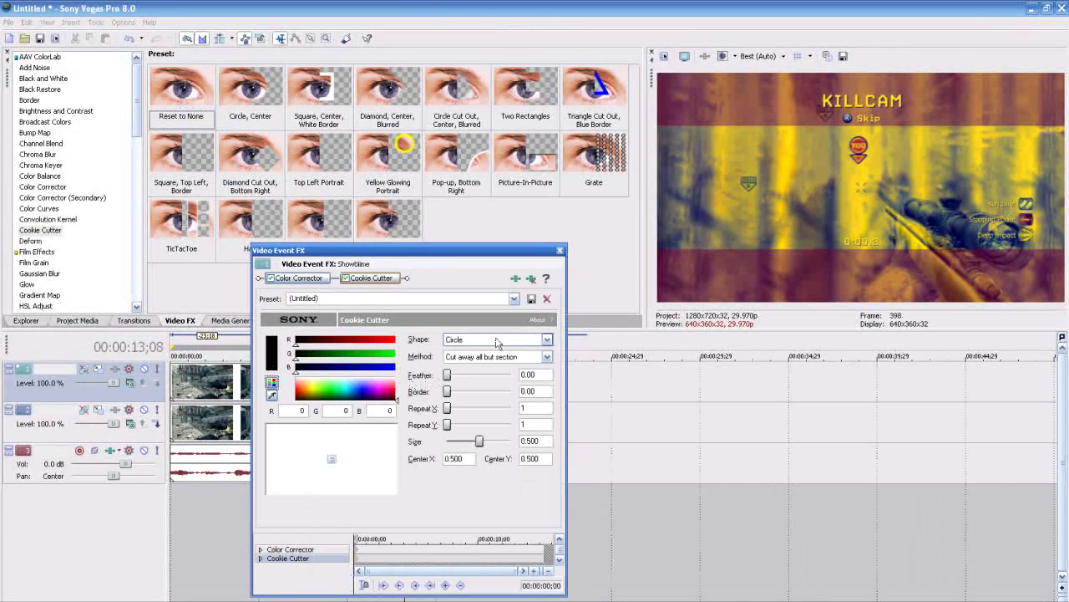
Set Cookie Cutter shape to Square, Repeat Y to 10, and size to about 0.050.
left_click(496, 343)
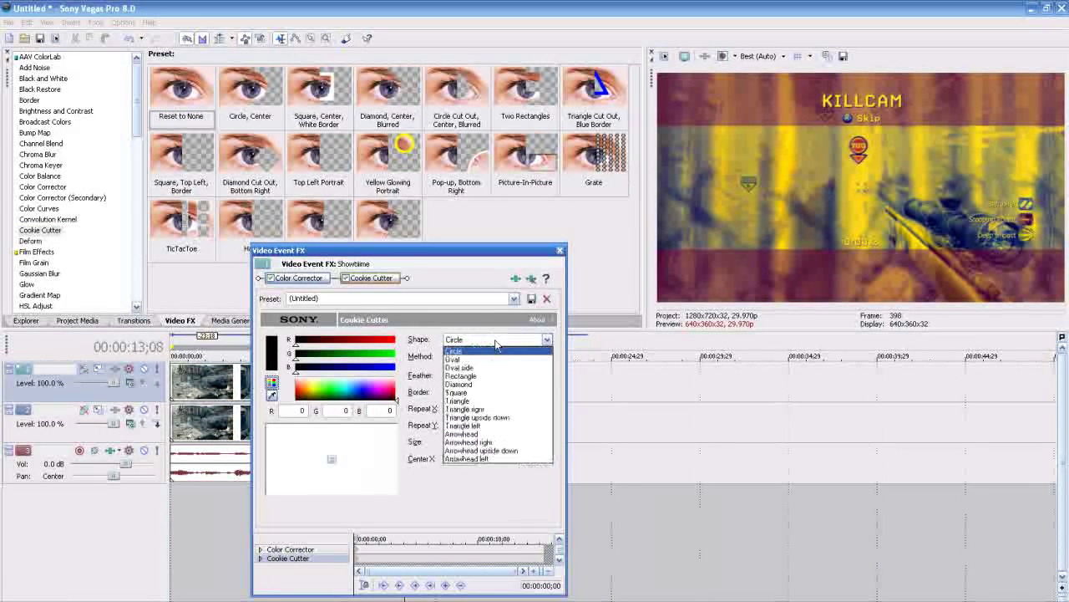
left_click(486, 394)
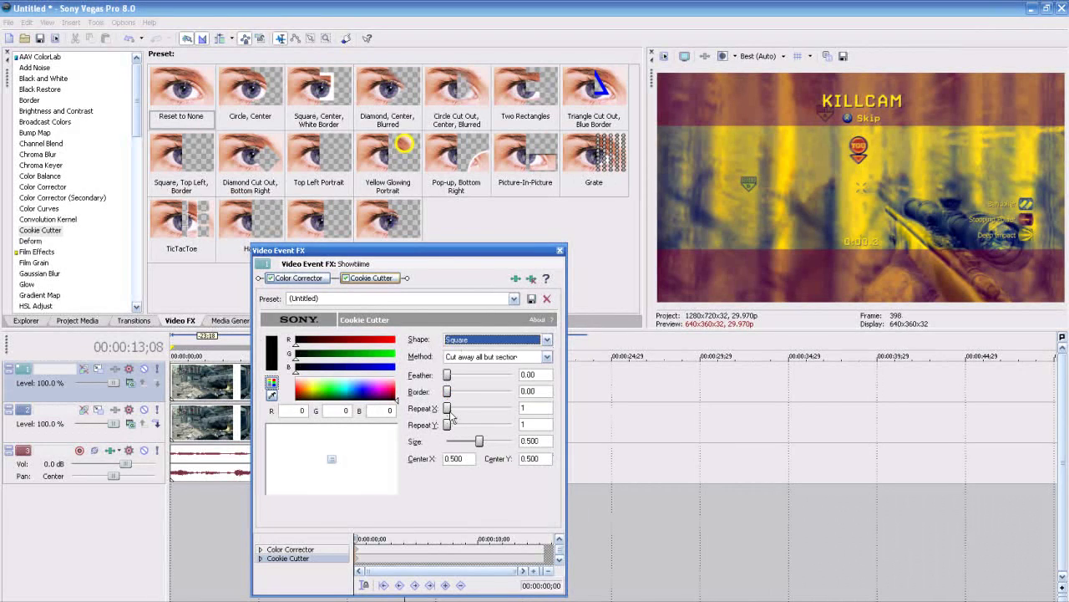
left_click(447, 408)
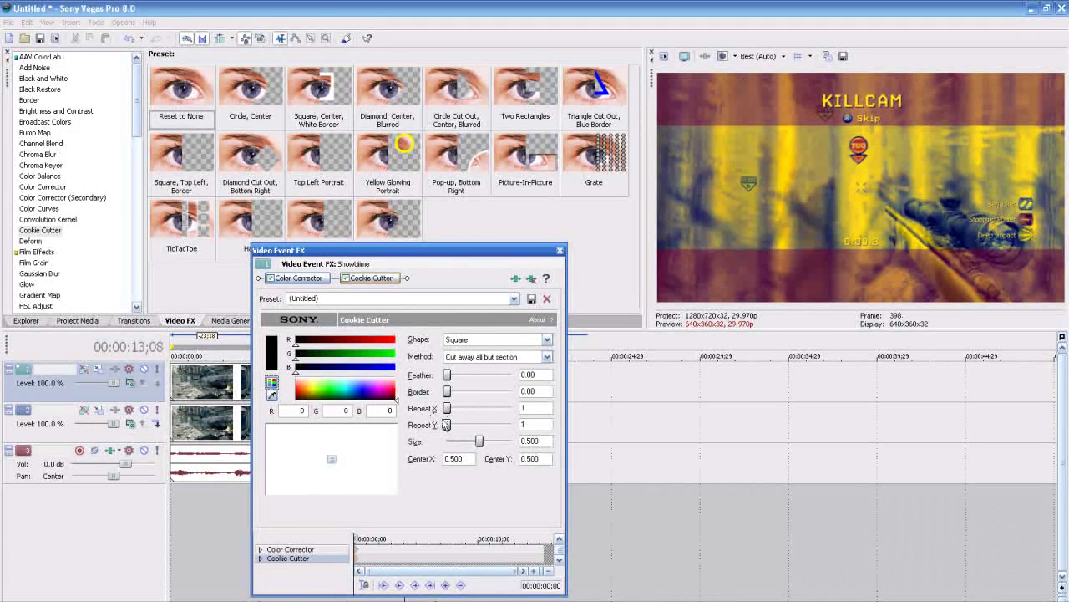
left_click_drag(447, 425, 472, 442)
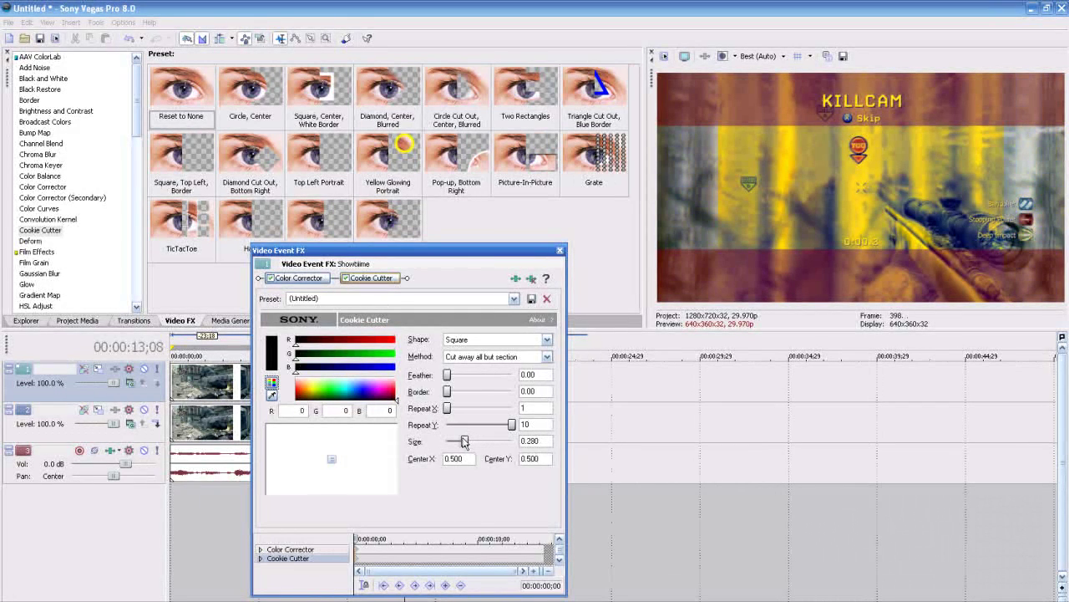
left_click_drag(459, 443, 449, 443)
left_click_drag(451, 443, 452, 443)
Move the strip's centre to X 0.824 and soften its edges with feathering.
left_click_drag(331, 459, 371, 460)
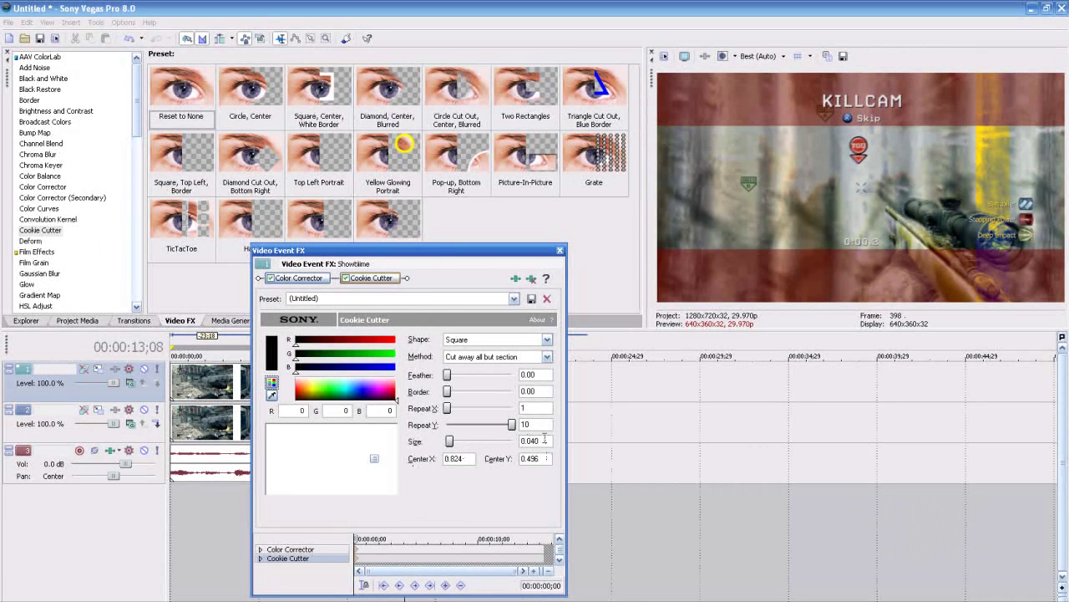
left_click_drag(545, 439, 530, 441)
mouse_move(448, 375)
left_mouse_down()
mouse_move(469, 378)
mouse_move(447, 380)
left_mouse_up()
Remove the Color Corrector from the clip's effects chain.
left_click(559, 250)
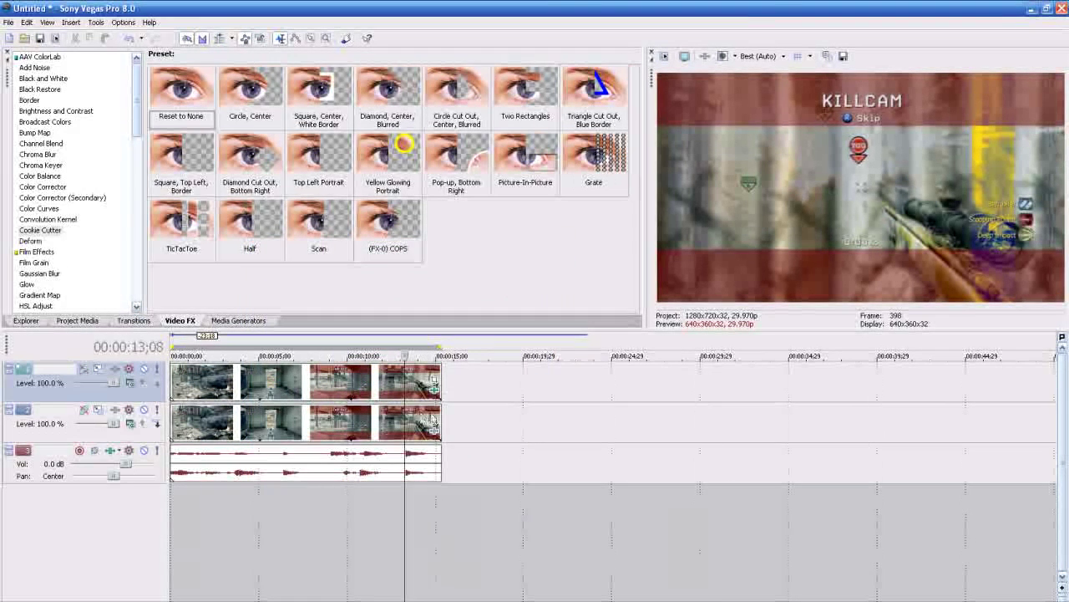
left_click(436, 383)
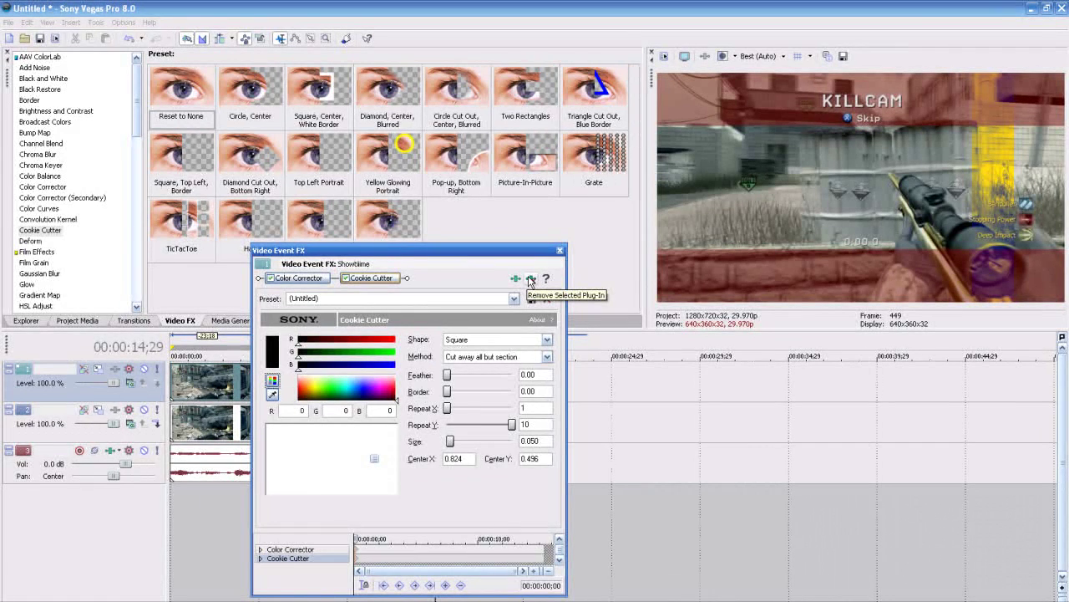
left_click(299, 278)
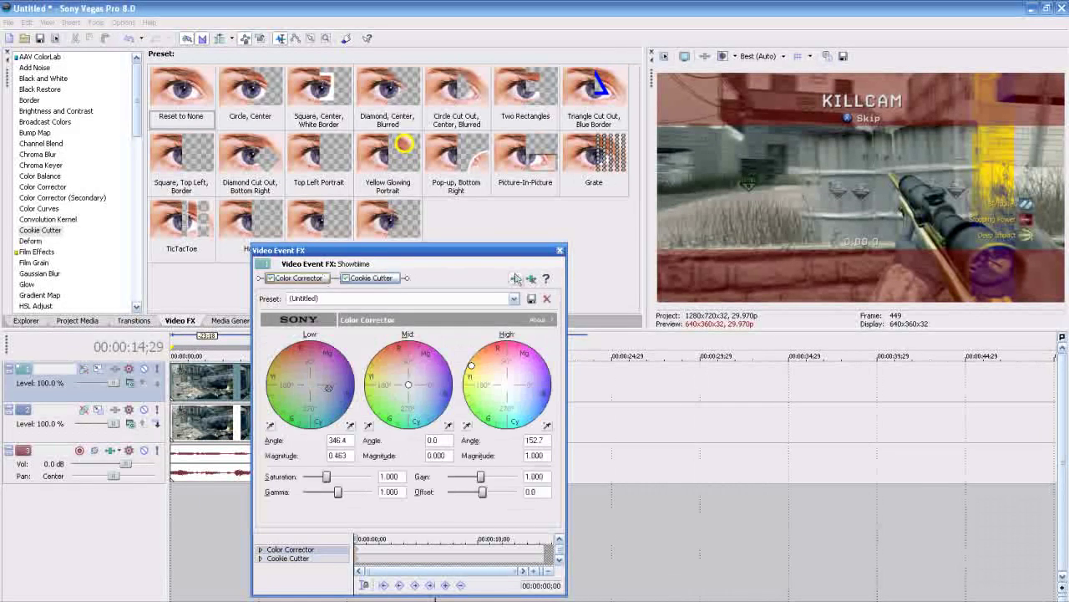
left_click(531, 280)
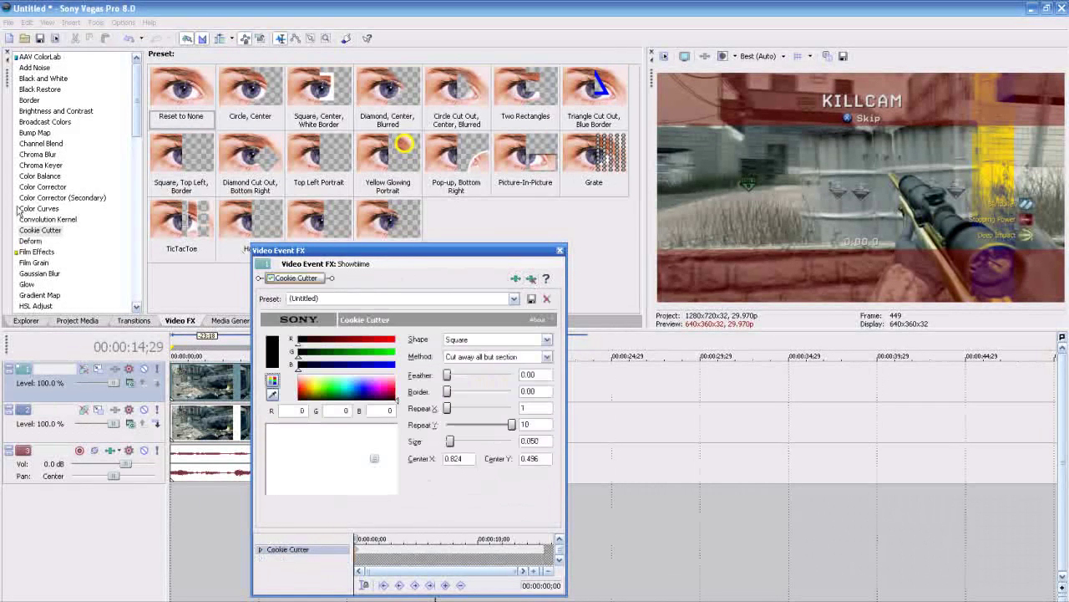
left_click(560, 250)
Apply the Over-processed Old Gradient Map ahead of Cookie Cutter and recentre the strip at 0.000/0.522.
left_click(37, 252)
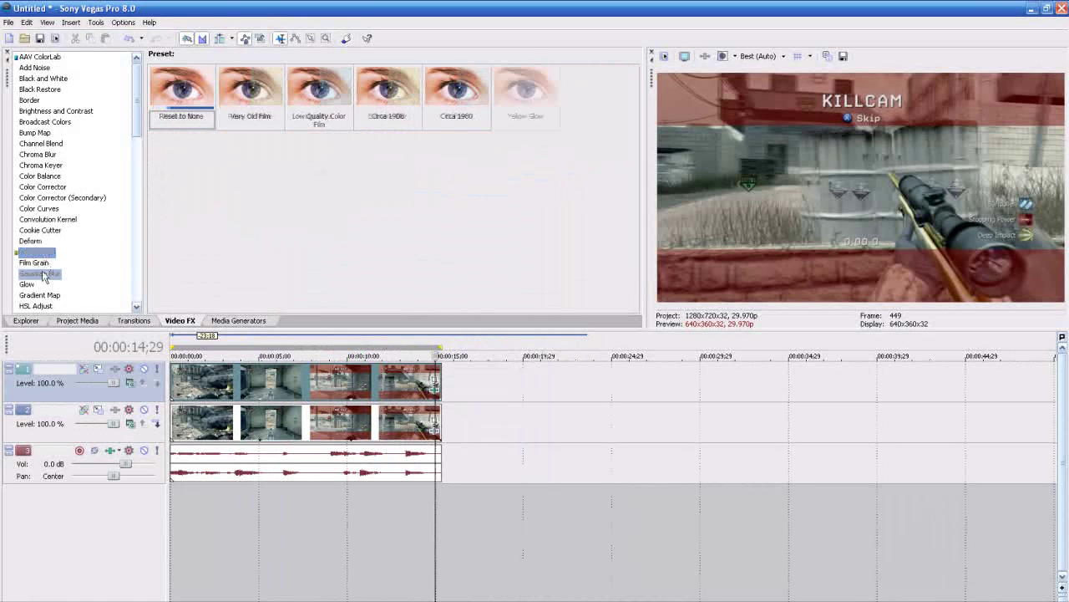
left_click(41, 274)
left_click(38, 297)
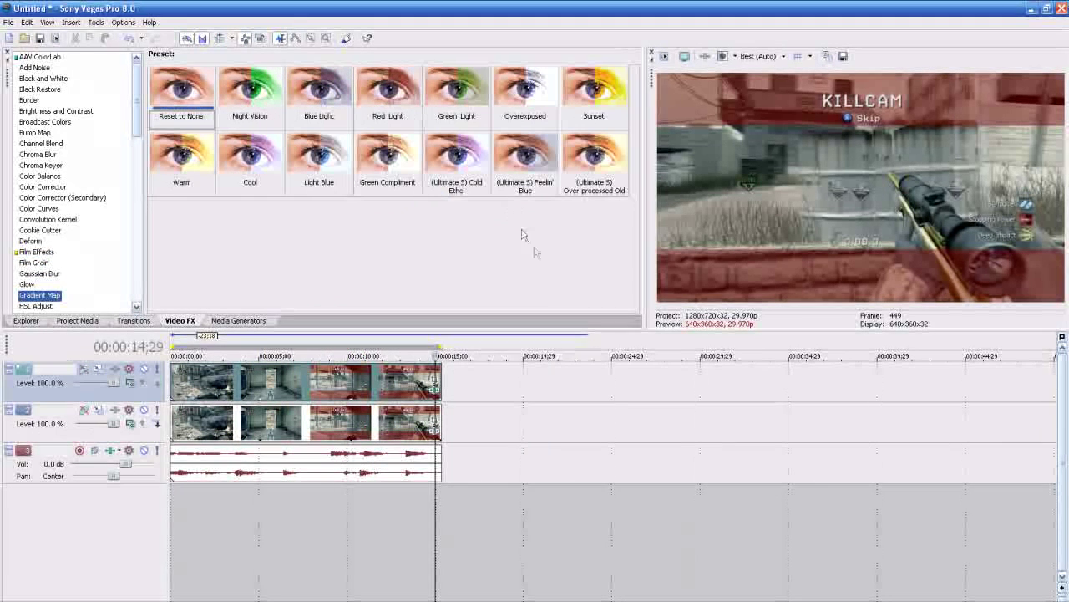
left_click_drag(593, 158, 424, 374)
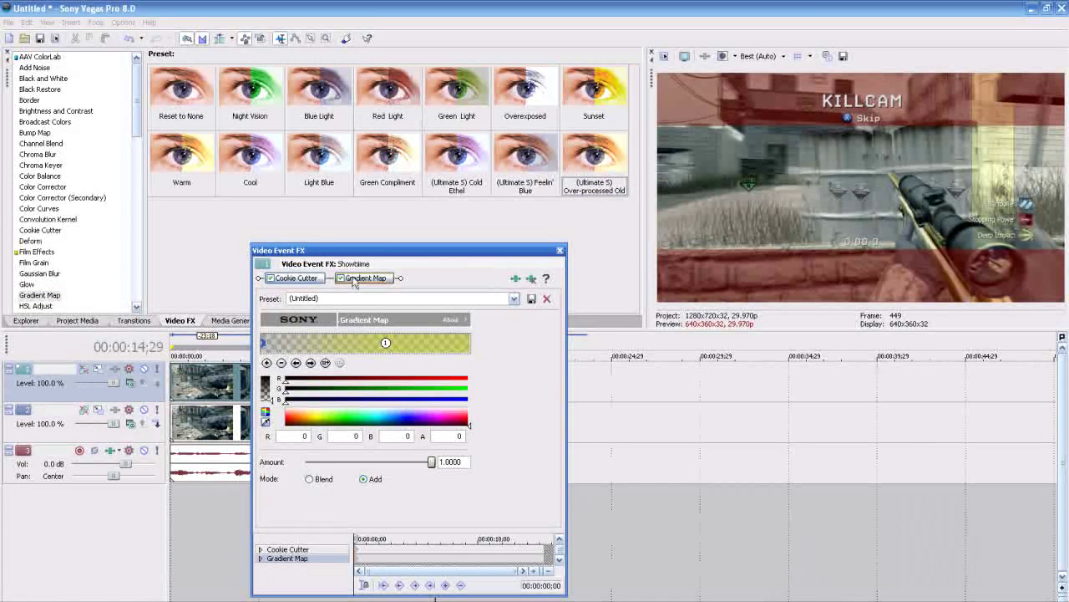
left_click_drag(354, 282, 284, 281)
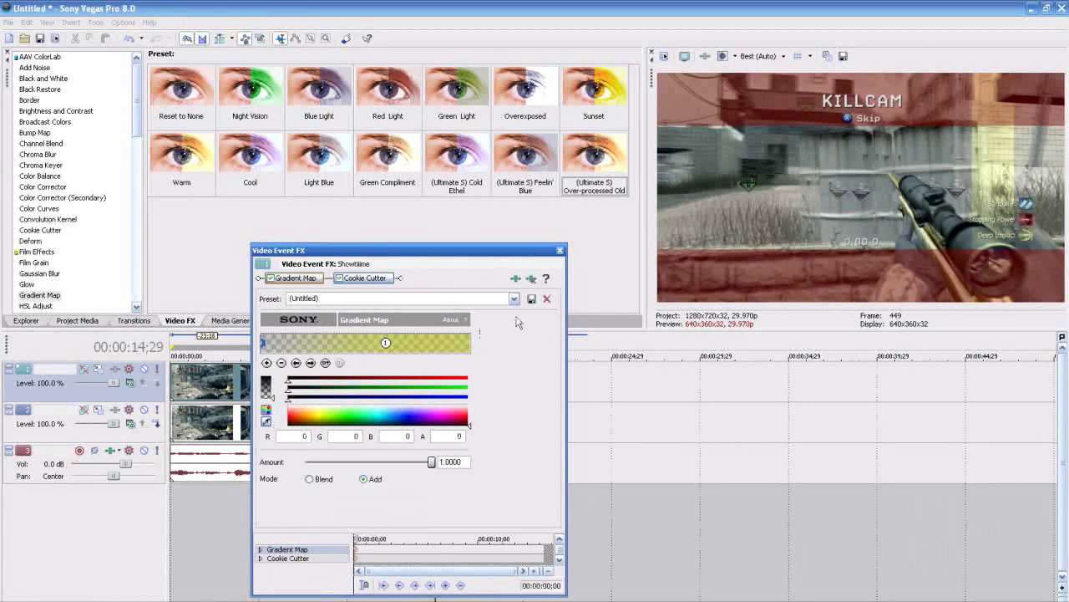
left_click(370, 280)
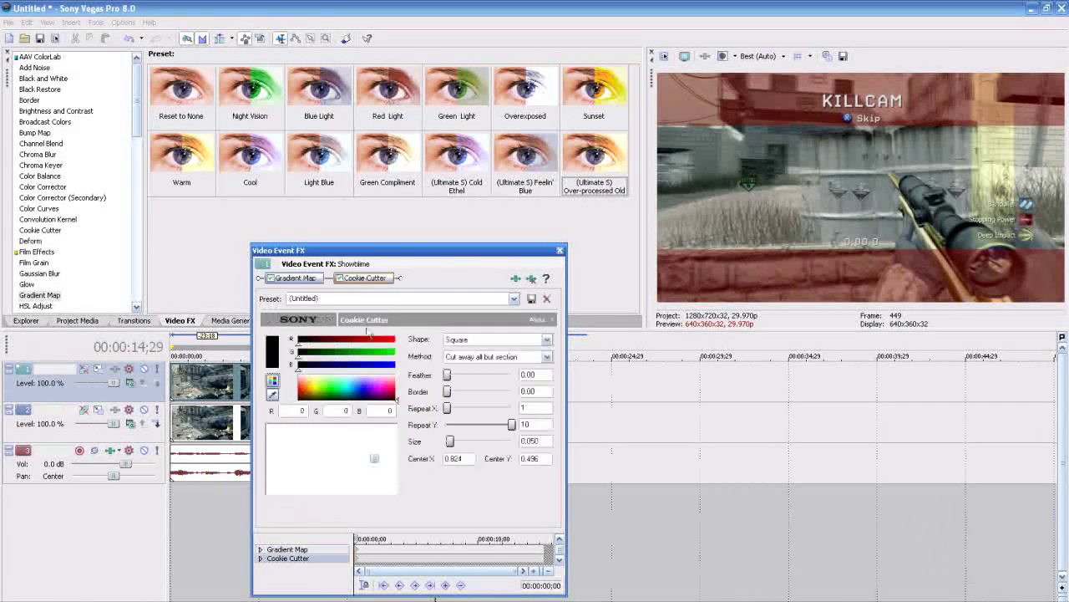
left_click_drag(375, 460, 267, 460)
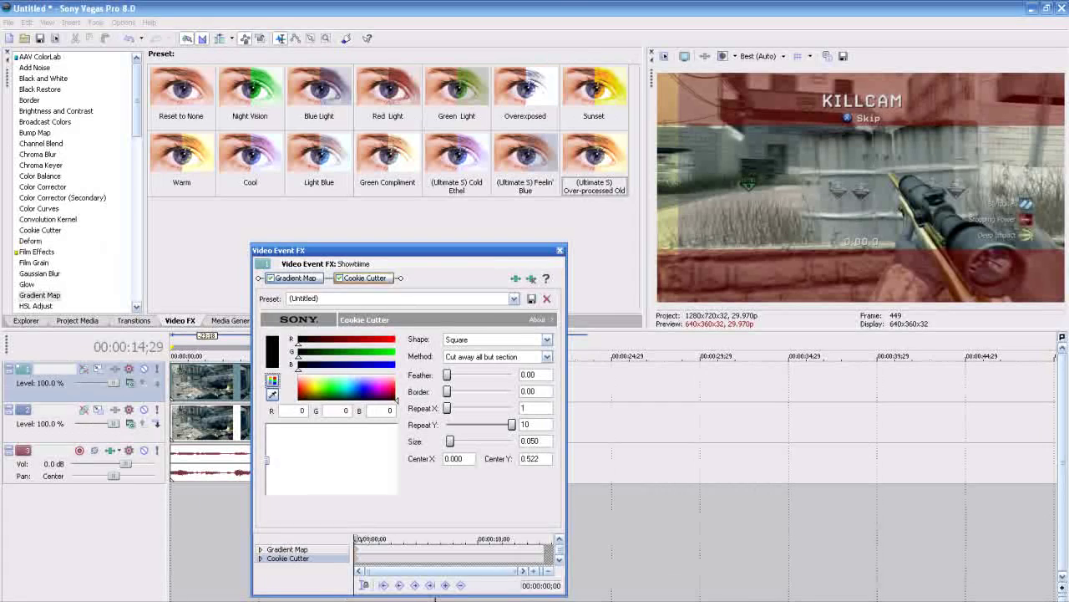
Keyframe Cookie Cutter Center X to 0.000 at start, 1.000 at 1;00, and 0.000 at 2;00.
key("space")
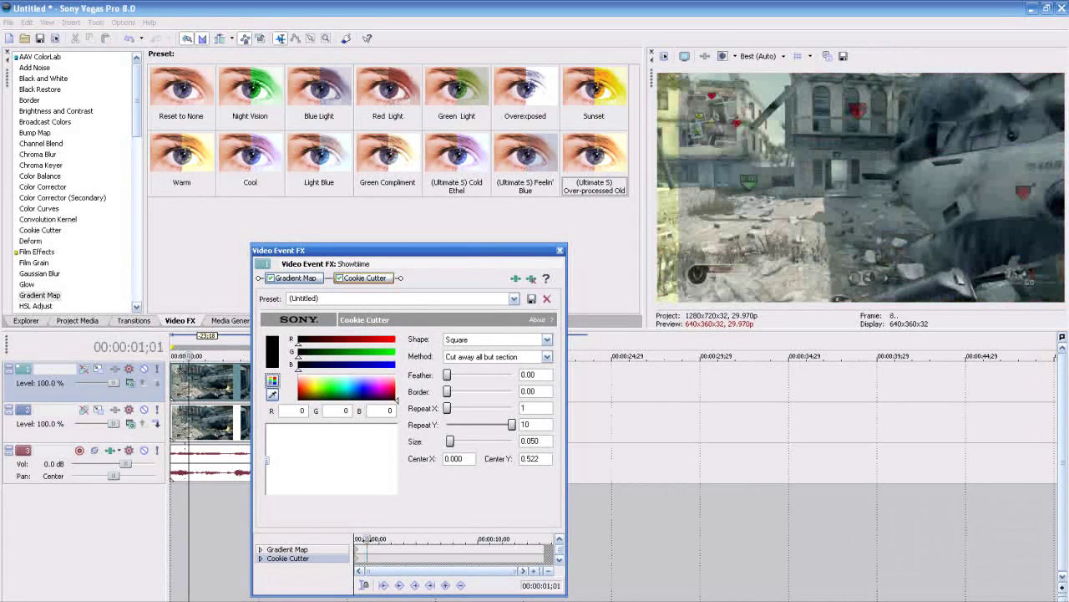
scroll(455, 551, "up", 3)
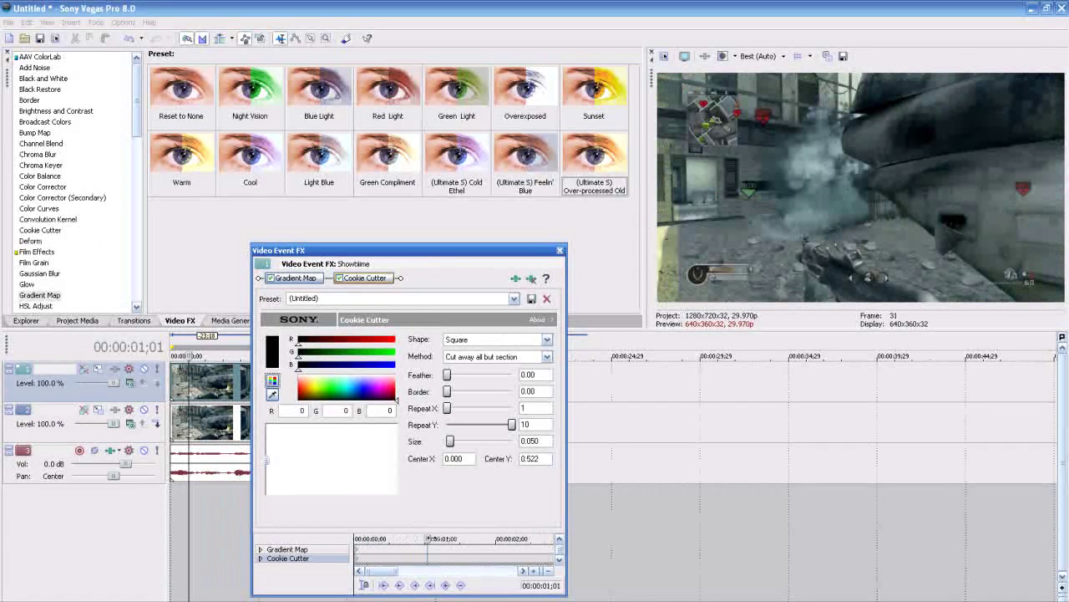
left_click(424, 539)
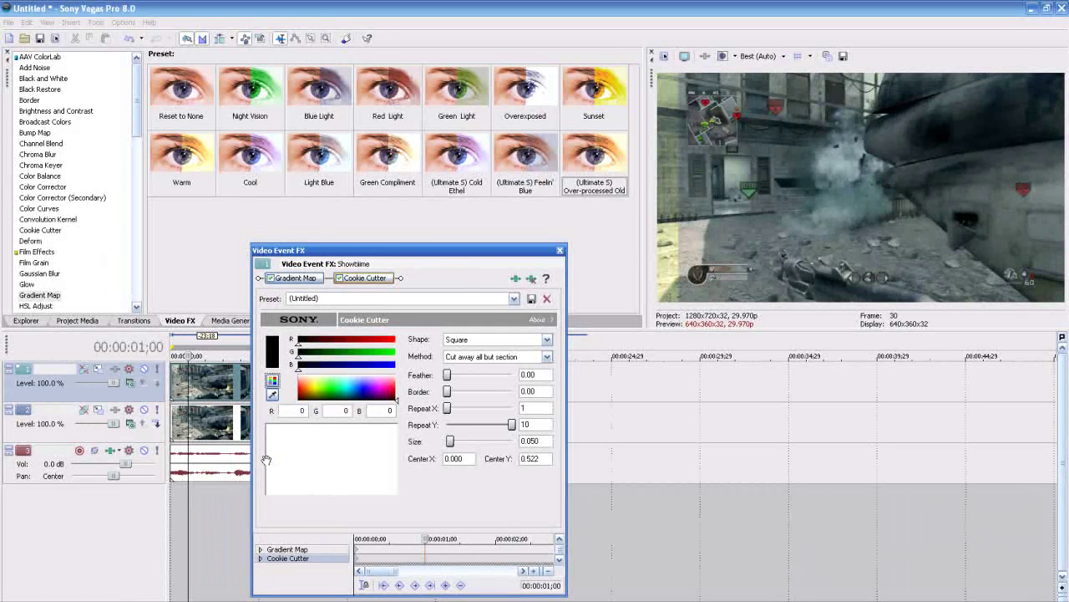
left_click_drag(266, 461, 452, 461)
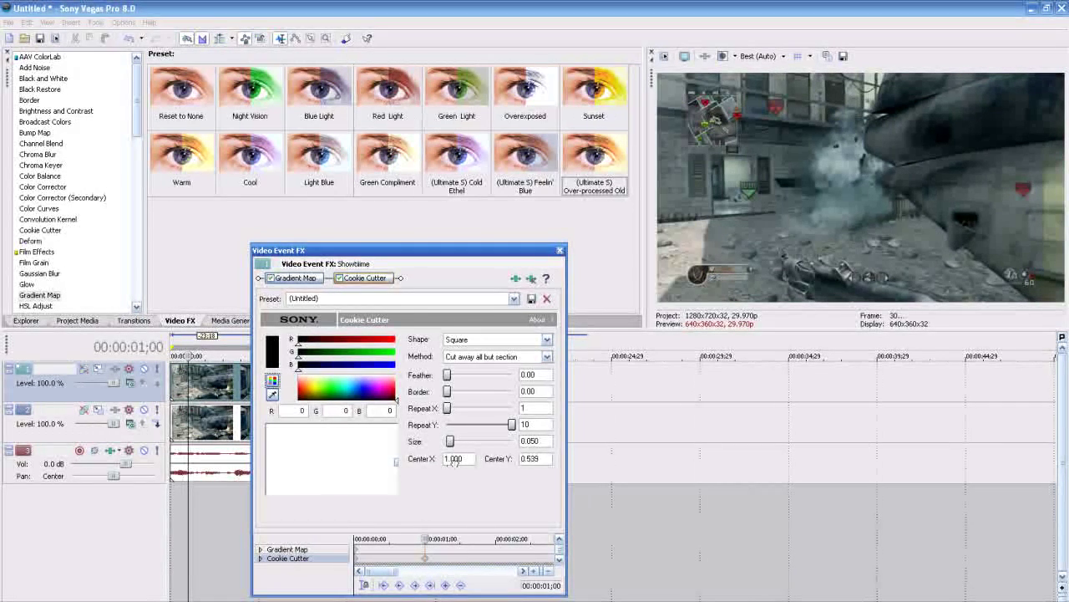
key("space")
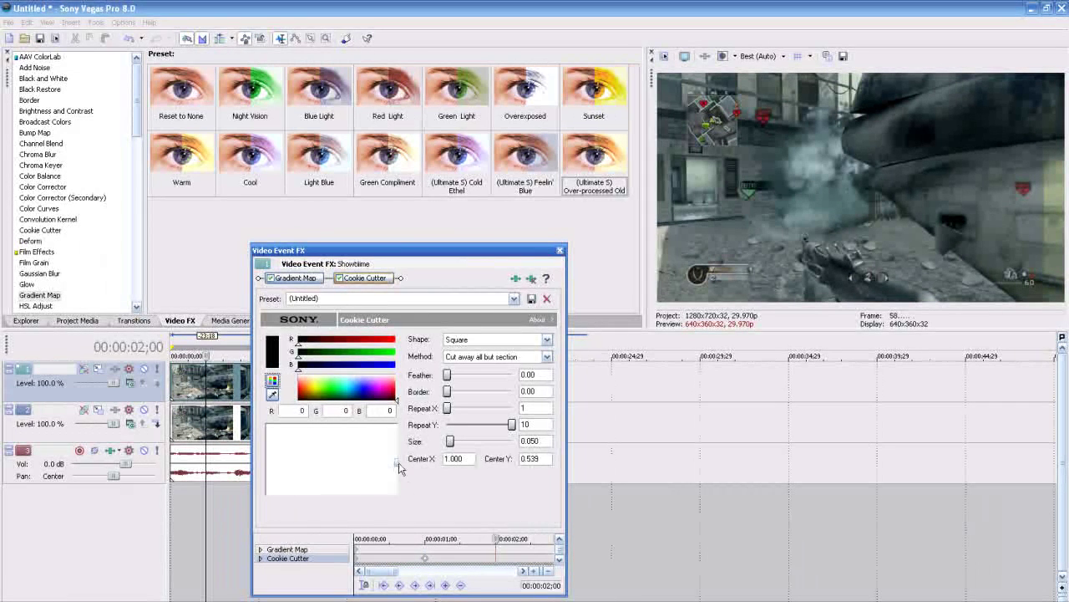
left_click_drag(397, 462, 314, 464)
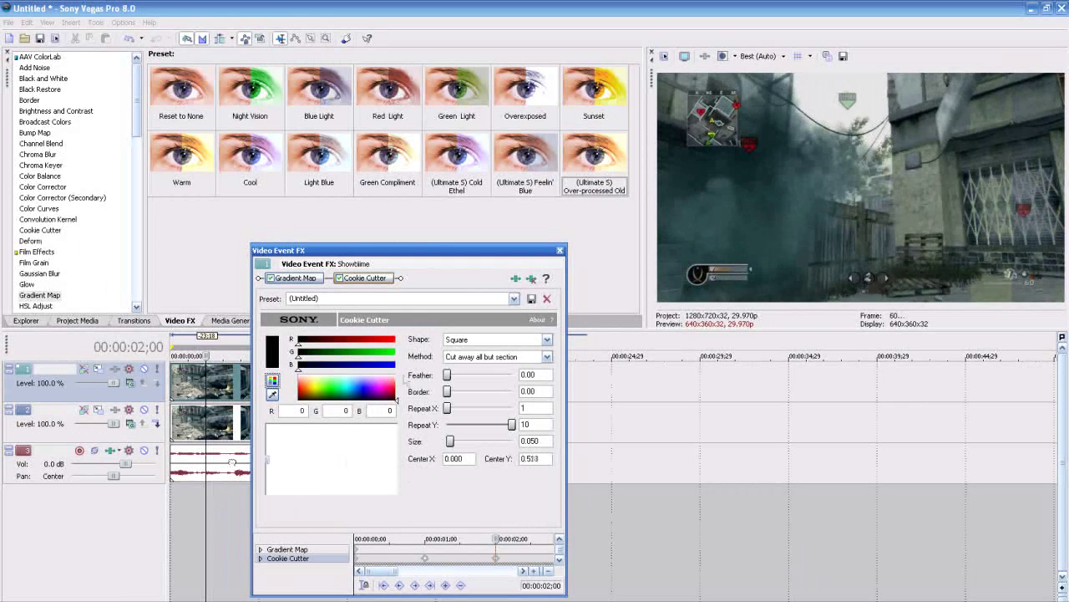
left_click(560, 250)
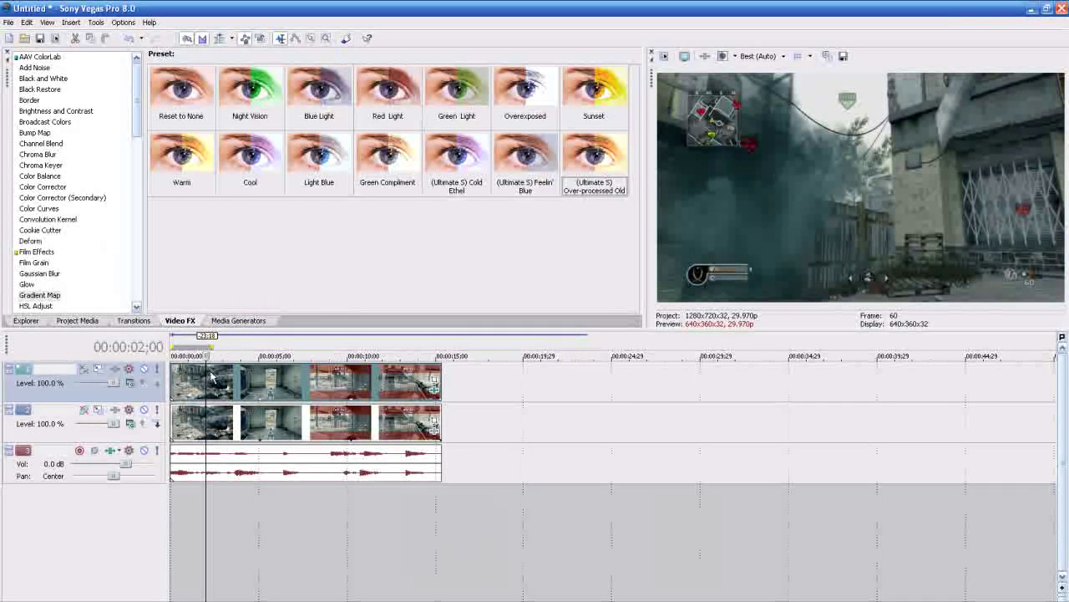
Split the top clip at two seconds, delete the remainder, and switch to After Effects.
key("space")
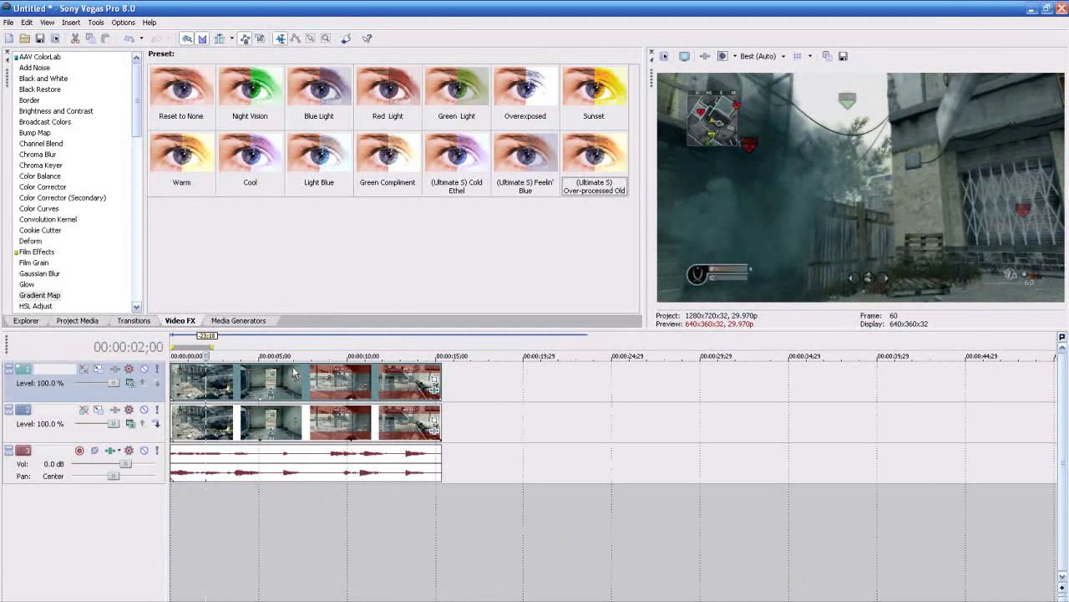
key("s")
key("Delete")
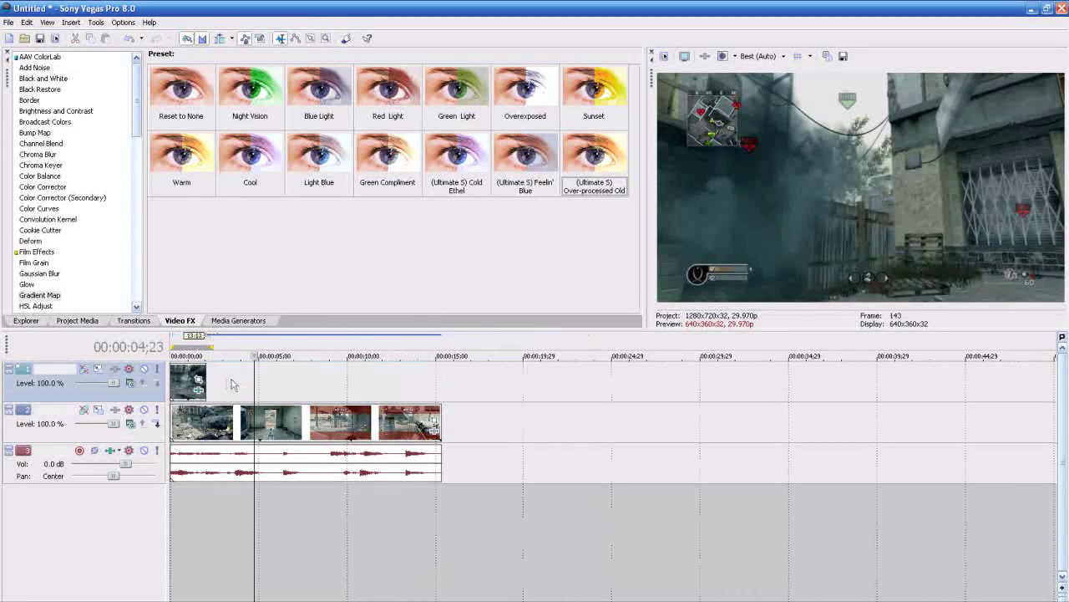
left_click(182, 382)
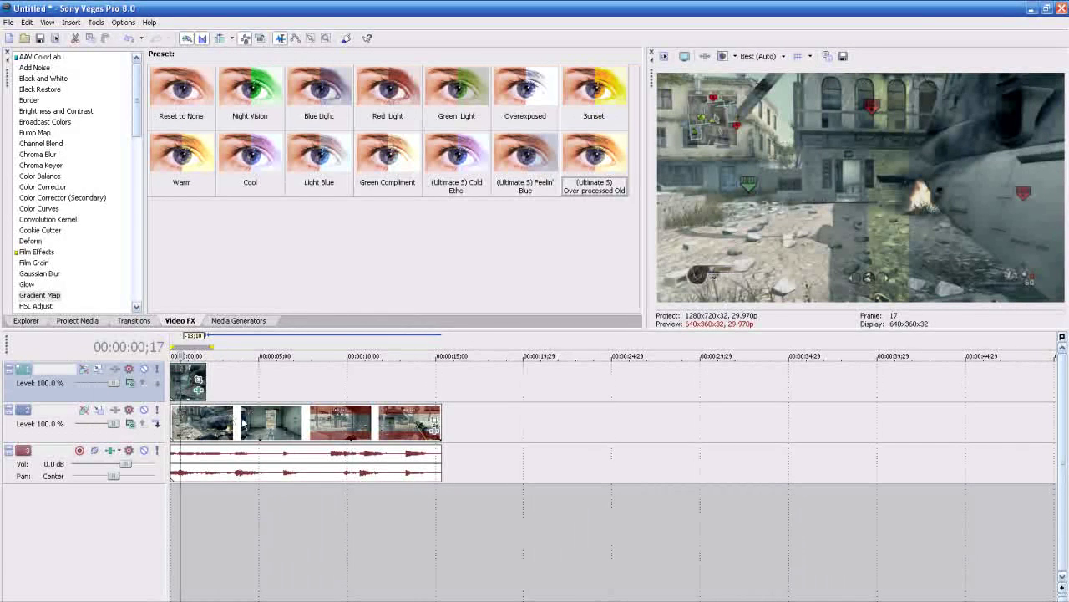
key("alt+Tab")
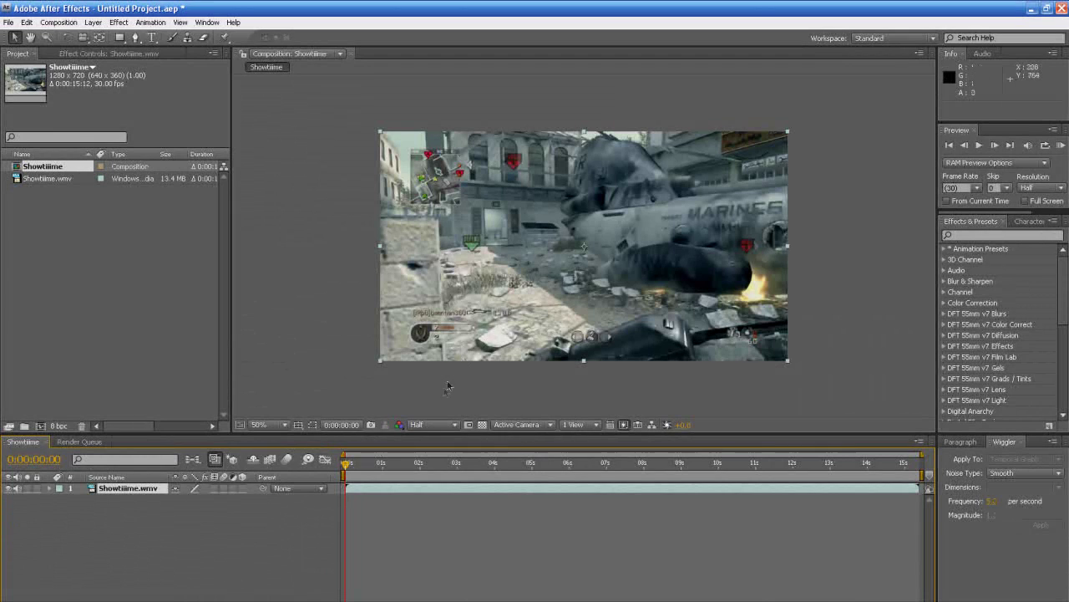
Add an adjustment layer above the Showtiime.wmv footage layer.
left_click(444, 389)
left_click(174, 527)
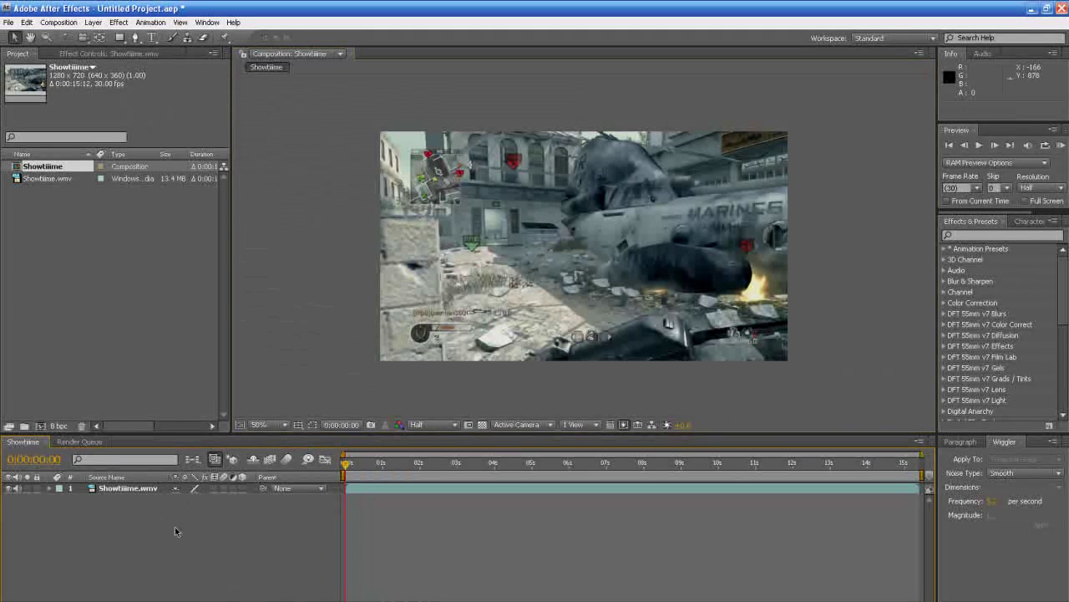
left_click(129, 487)
left_click(193, 544)
left_click(93, 21)
mouse_move(100, 38)
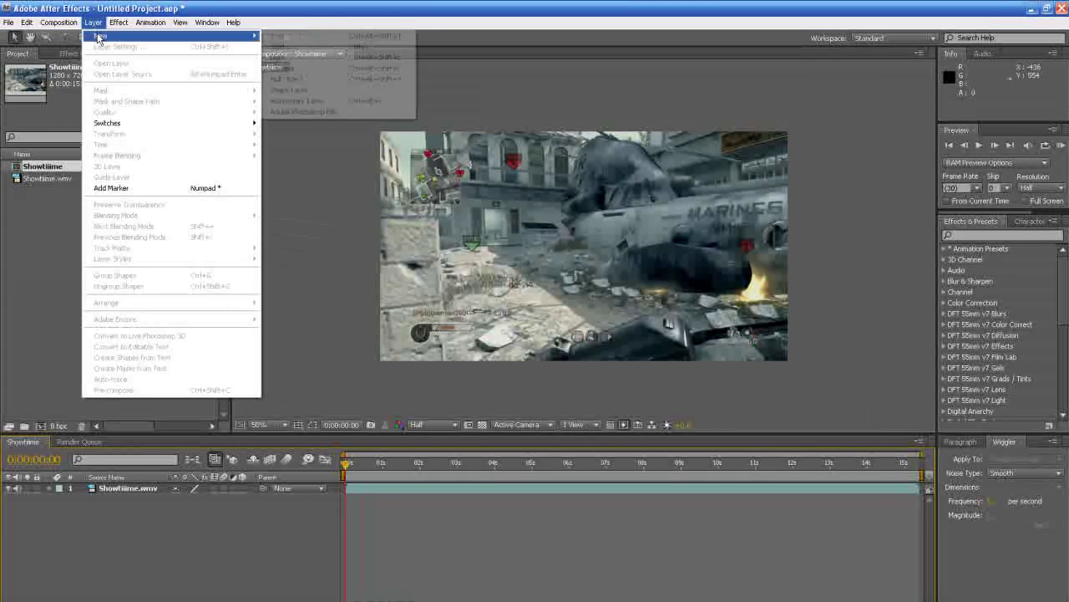
left_click(323, 101)
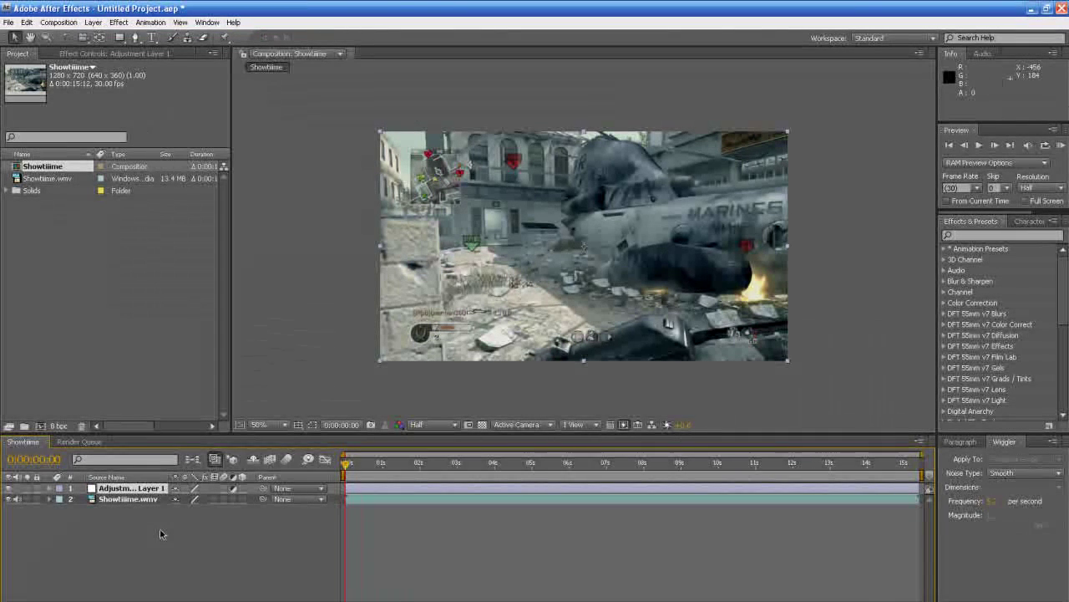
Delete the accidental second adjustment layer and select Adjustment Layer 1.
left_click(92, 22)
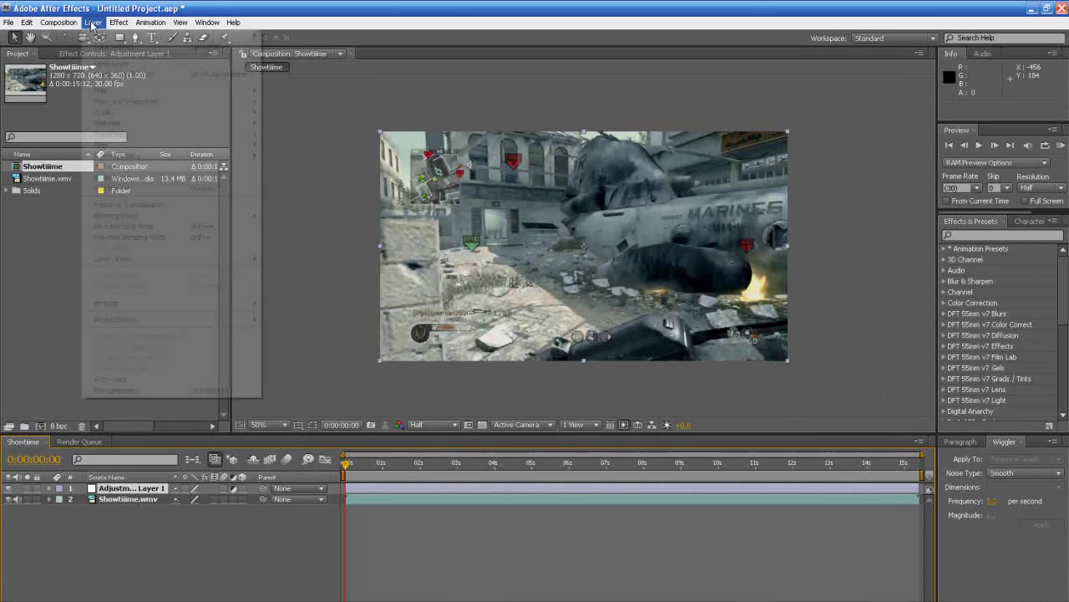
mouse_move(162, 38)
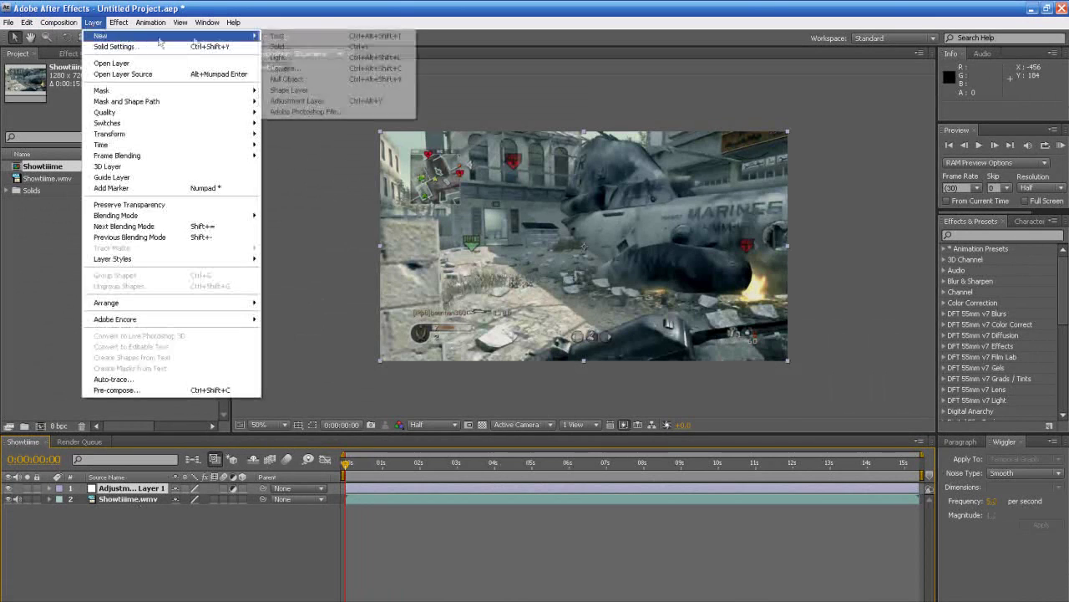
left_click(292, 101)
key("Delete")
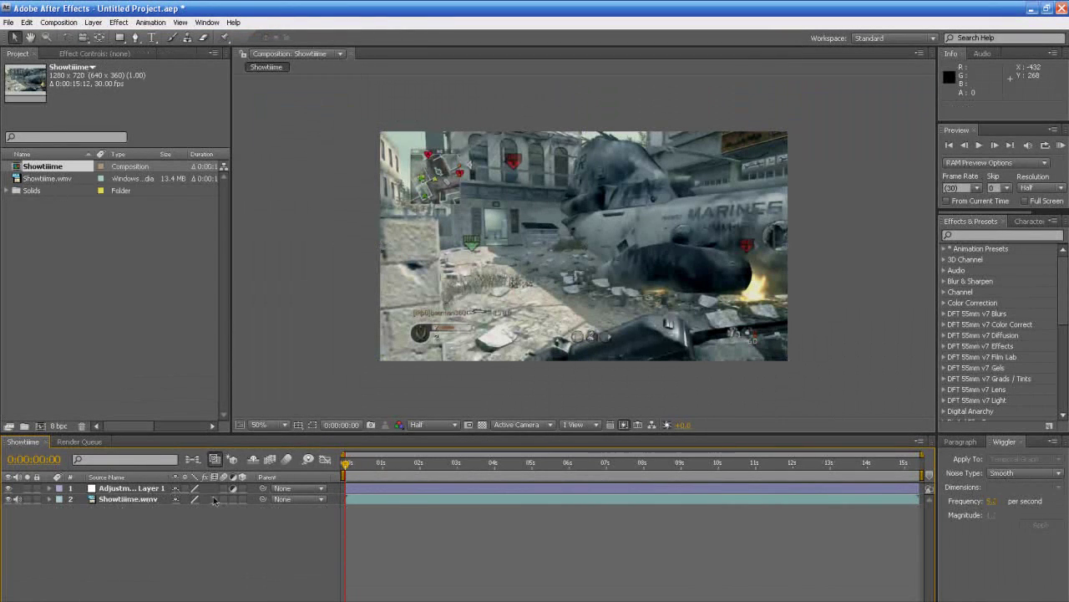
left_click(159, 490)
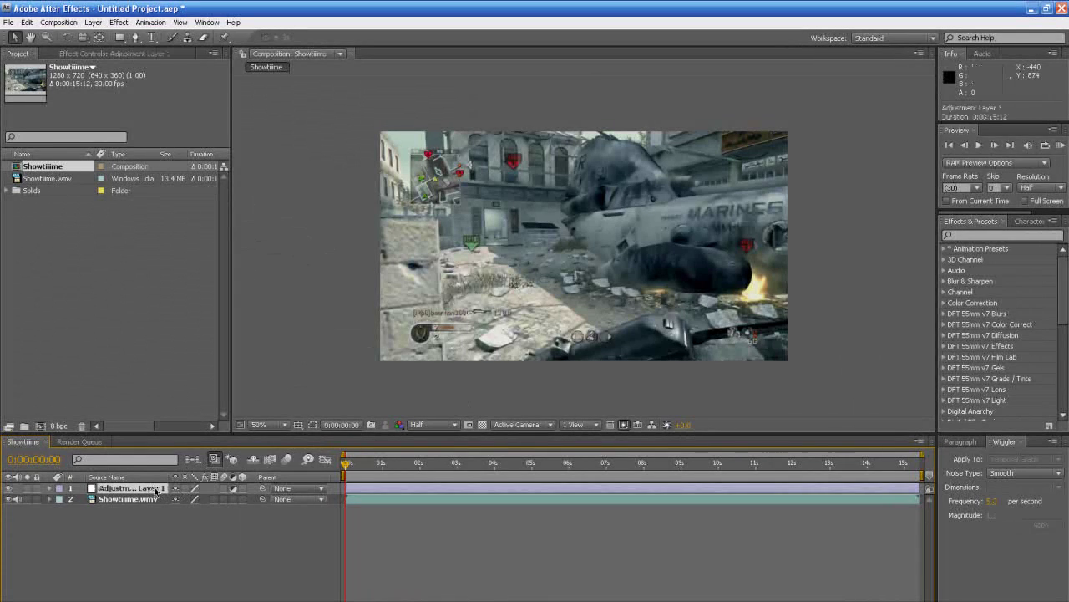
Apply Curves to Adjustment Layer 1 and bend the RGB curve into a contrast S-curve.
left_click(961, 235)
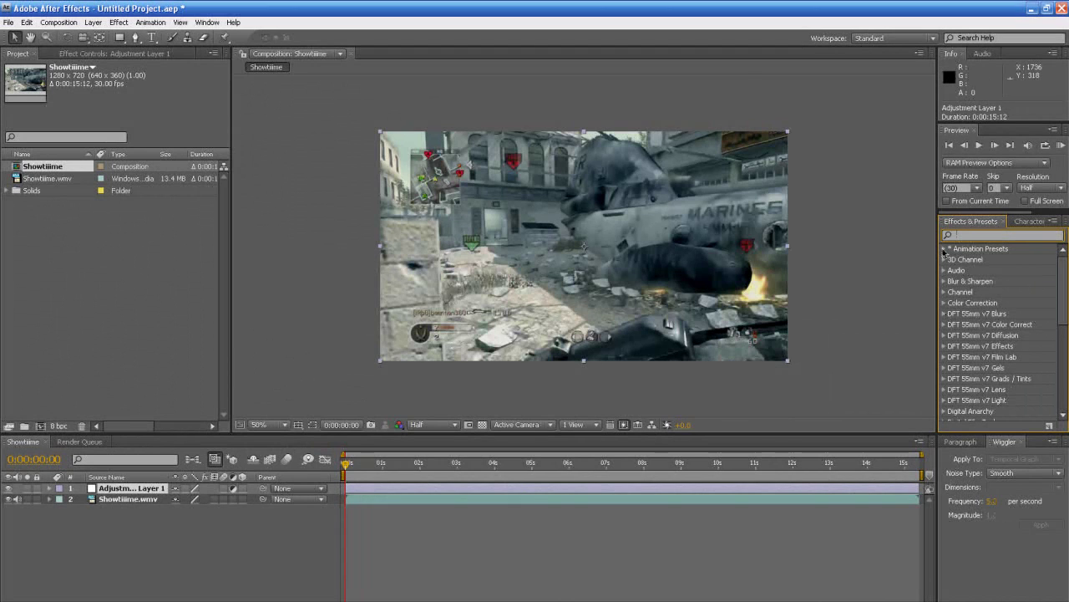
type("curves")
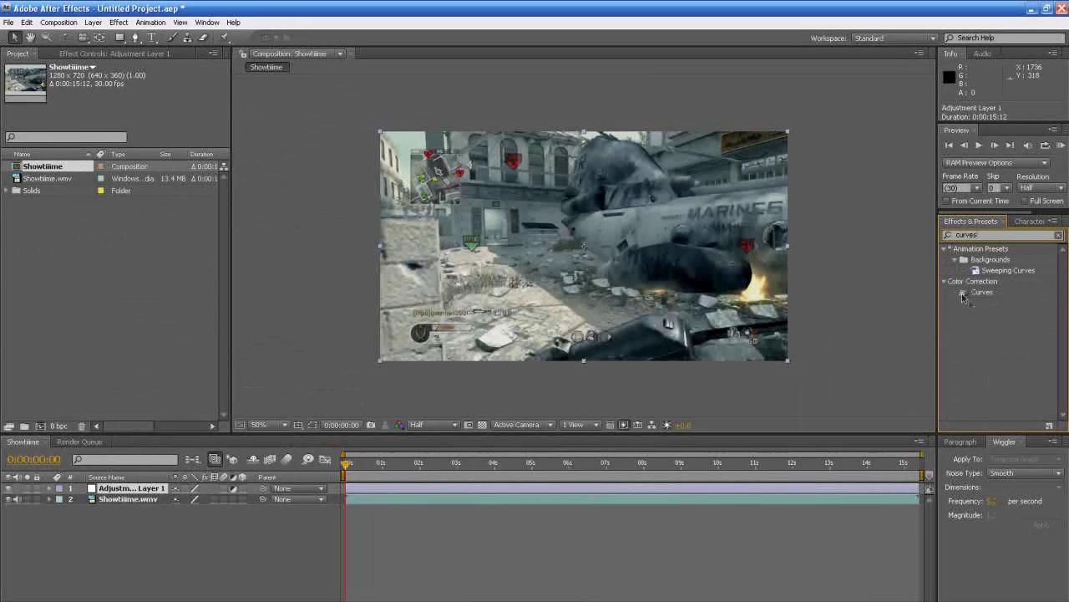
left_click_drag(991, 294, 126, 489)
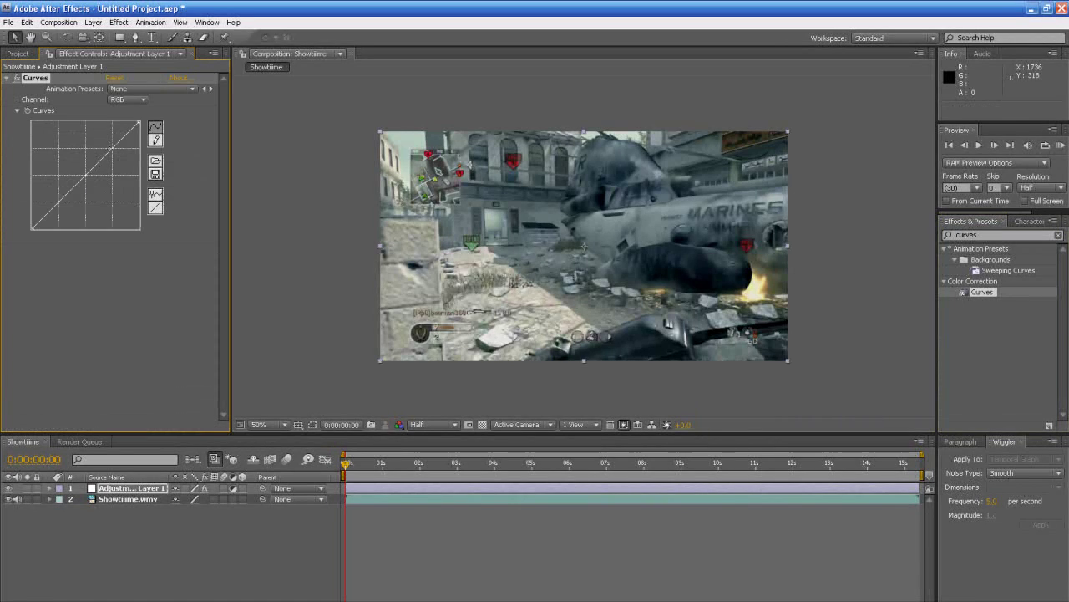
left_click_drag(110, 148, 103, 146)
left_click_drag(61, 194, 66, 207)
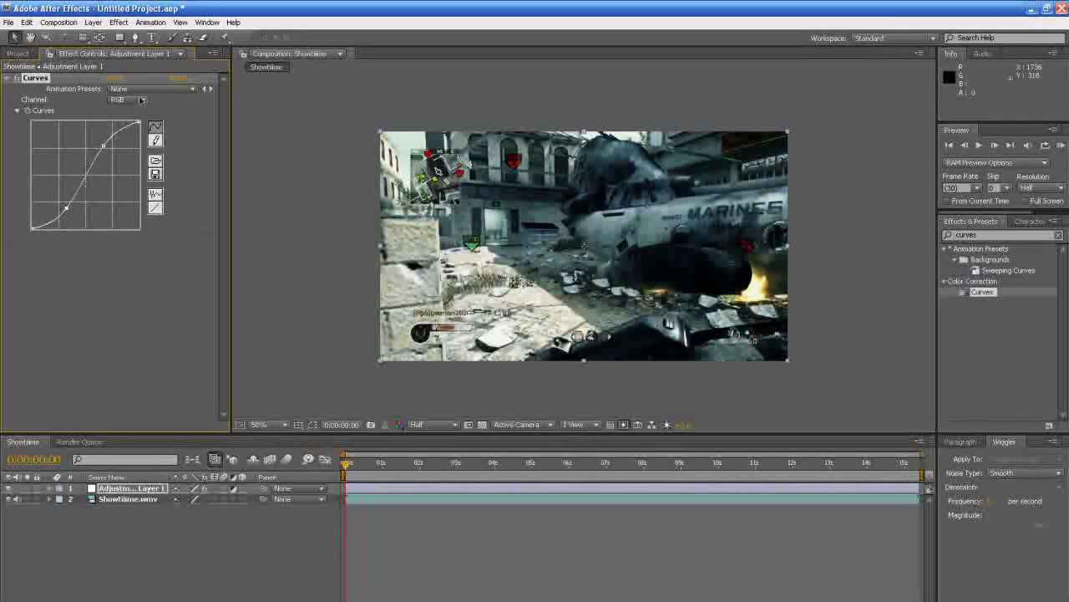
Lower the Red curve and raise the Blue and Green curves for a cyan tint.
left_click(127, 99)
left_click(127, 112)
left_click_drag(87, 172, 98, 183)
left_click(128, 99)
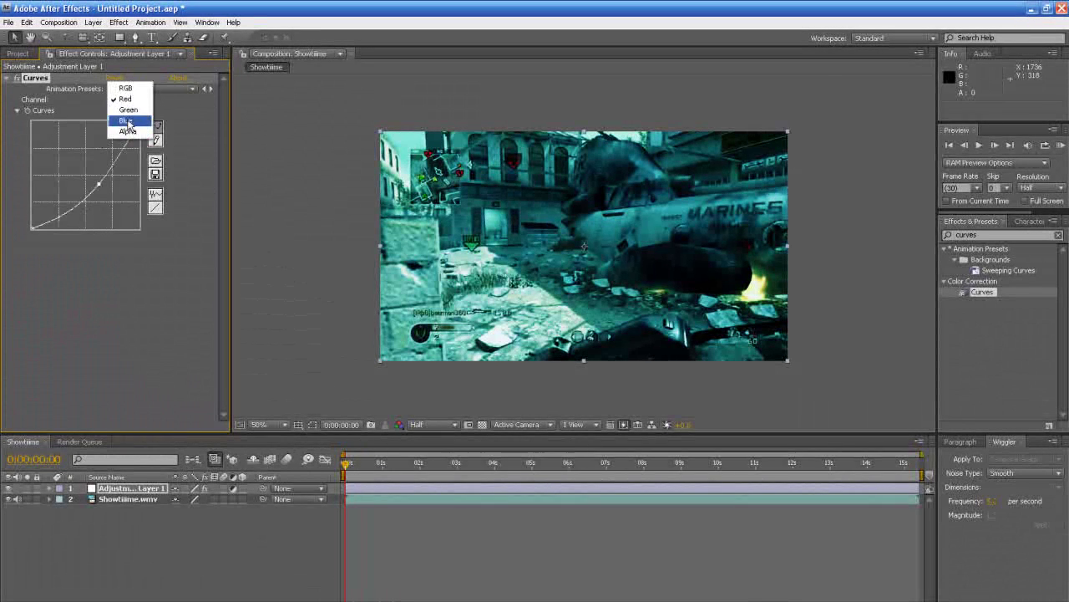
left_click(126, 121)
left_click_drag(86, 177, 72, 163)
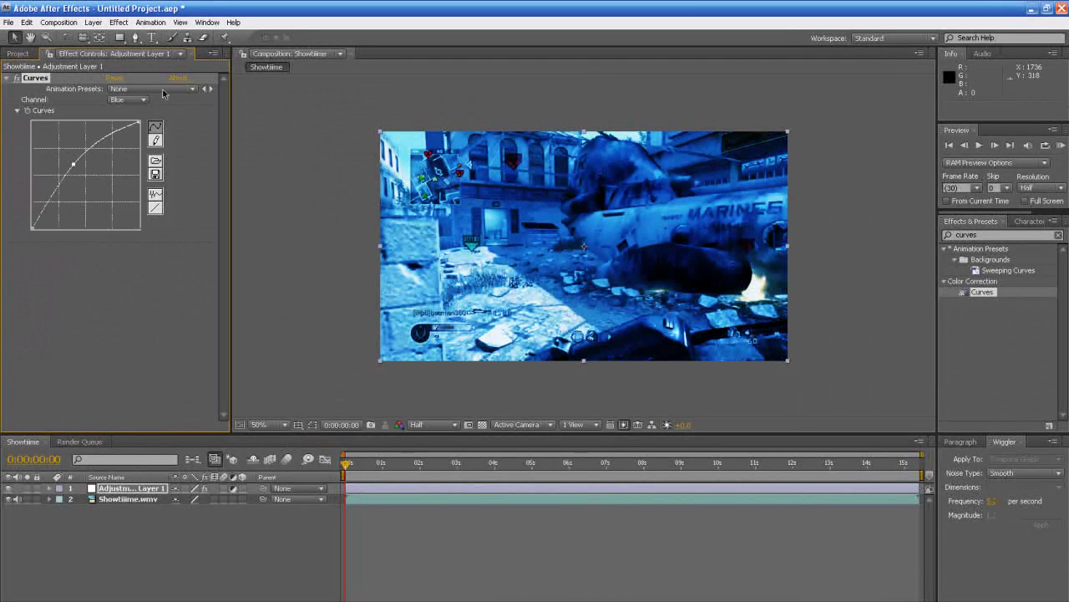
left_click(127, 100)
left_click(125, 87)
left_click_drag(83, 171, 79, 168)
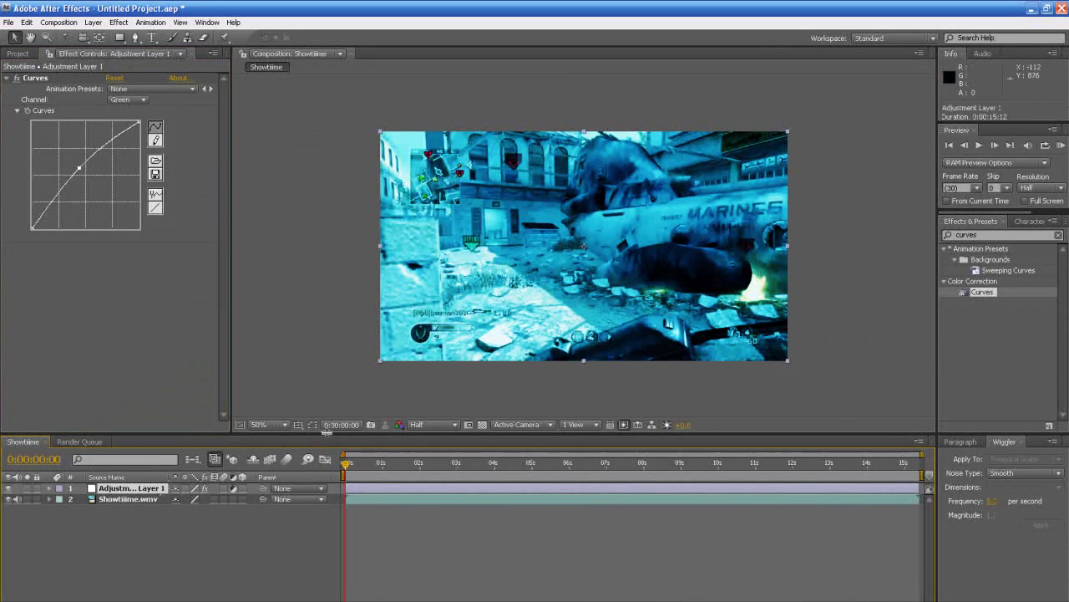
left_click(848, 258)
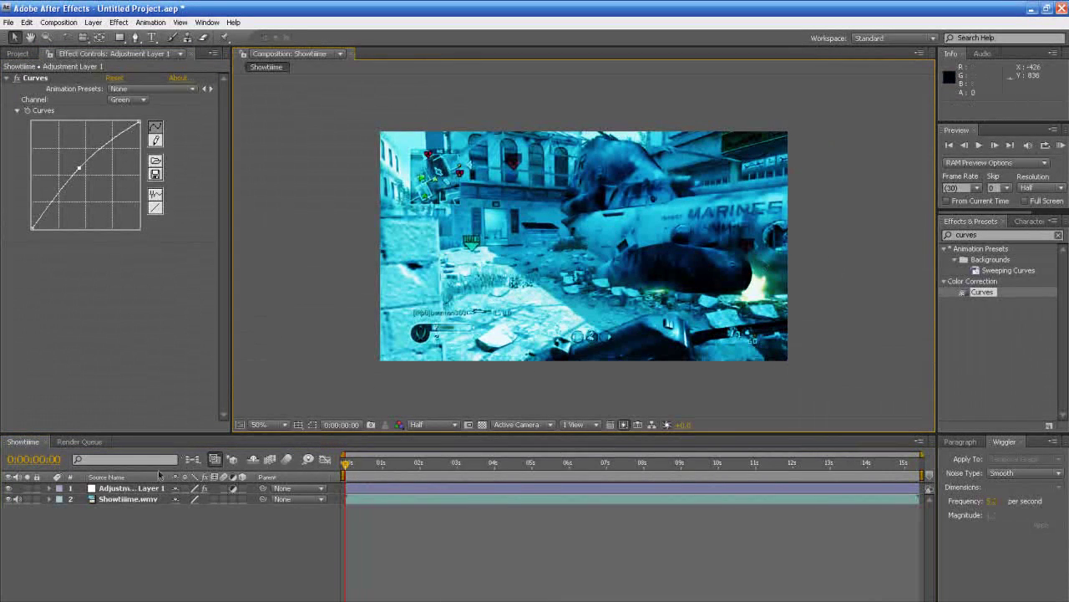
Squeeze Adjustment Layer 1 into a narrow strip and set its Position to -55.0, 360.0.
left_click(130, 488)
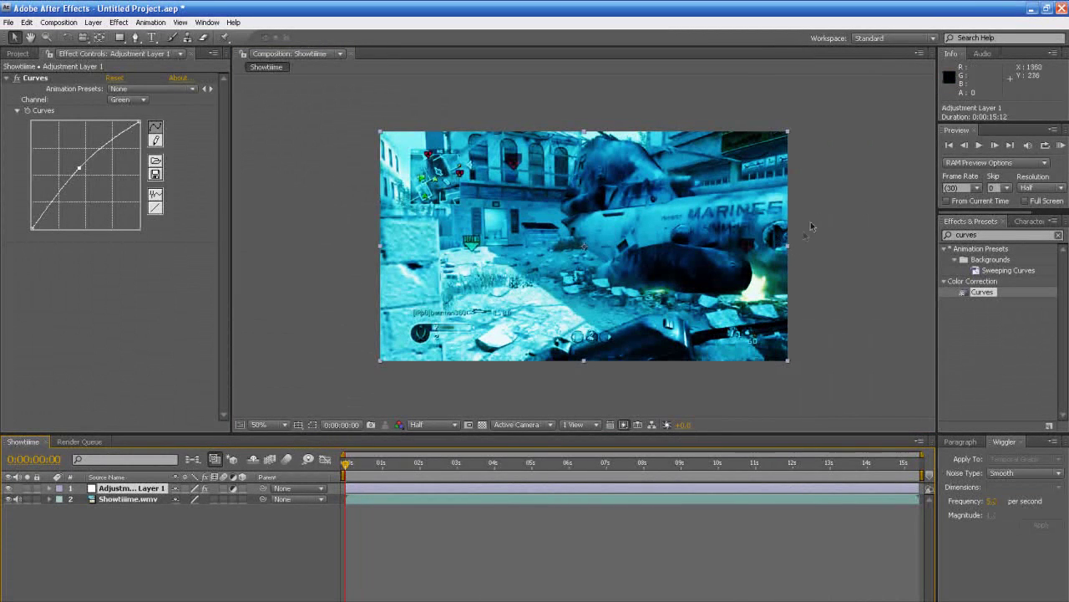
left_click_drag(789, 248, 605, 250)
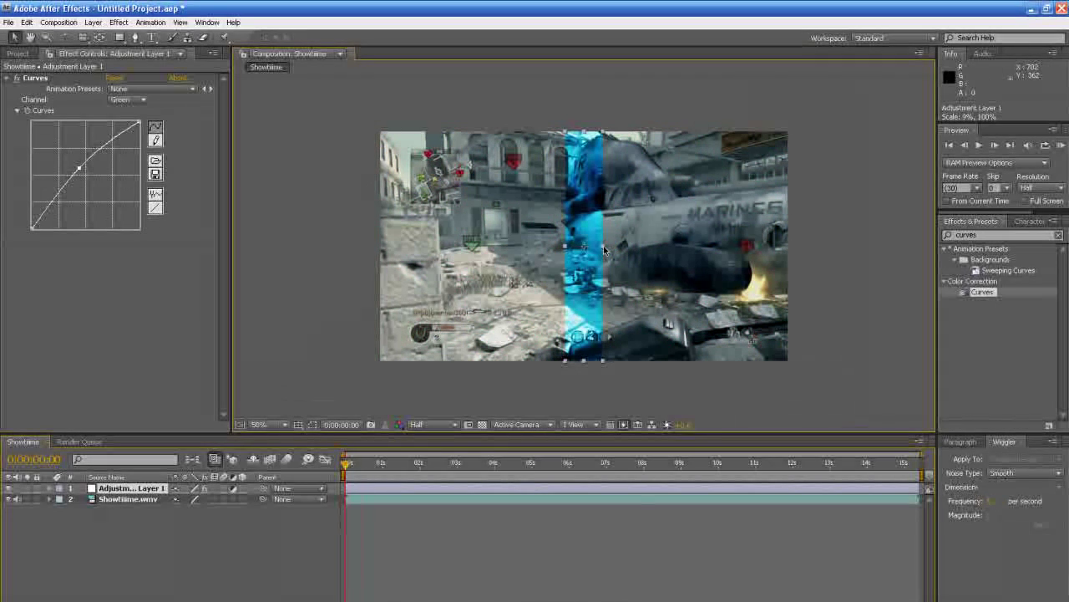
left_click(261, 358)
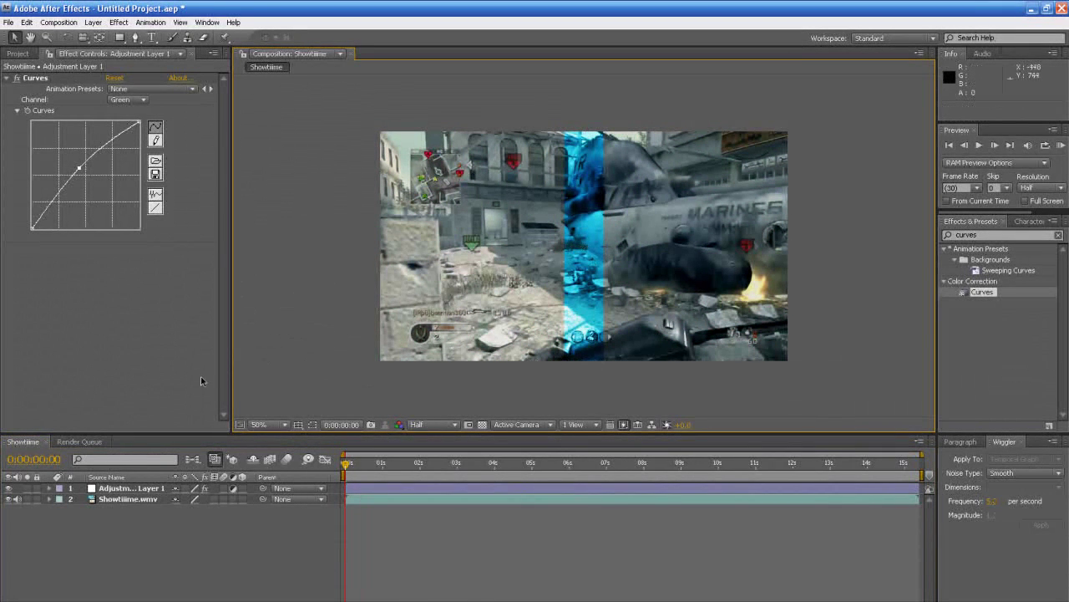
left_click(127, 489)
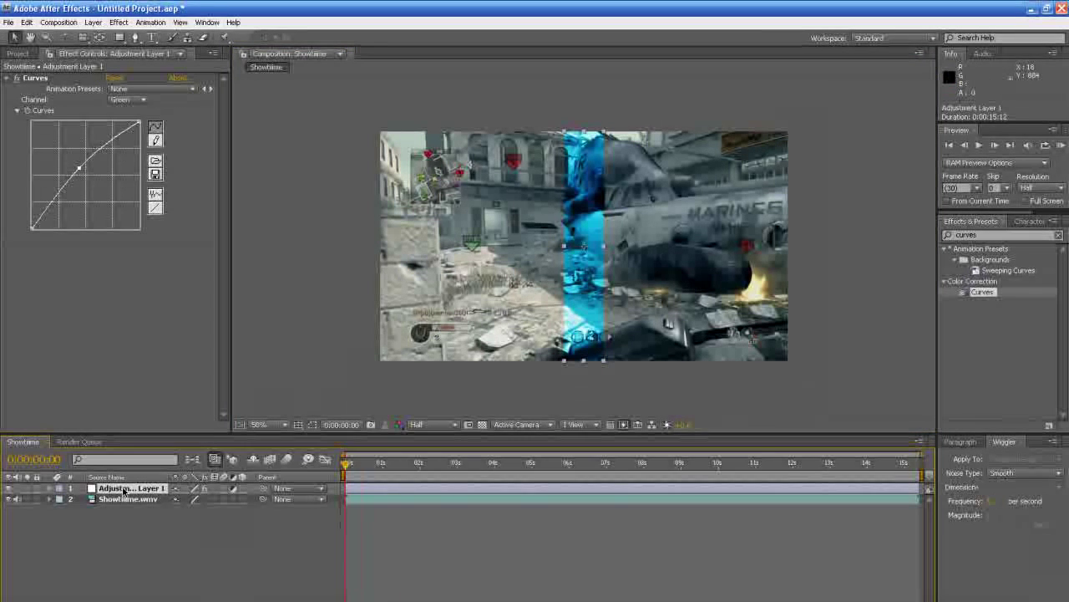
key("p")
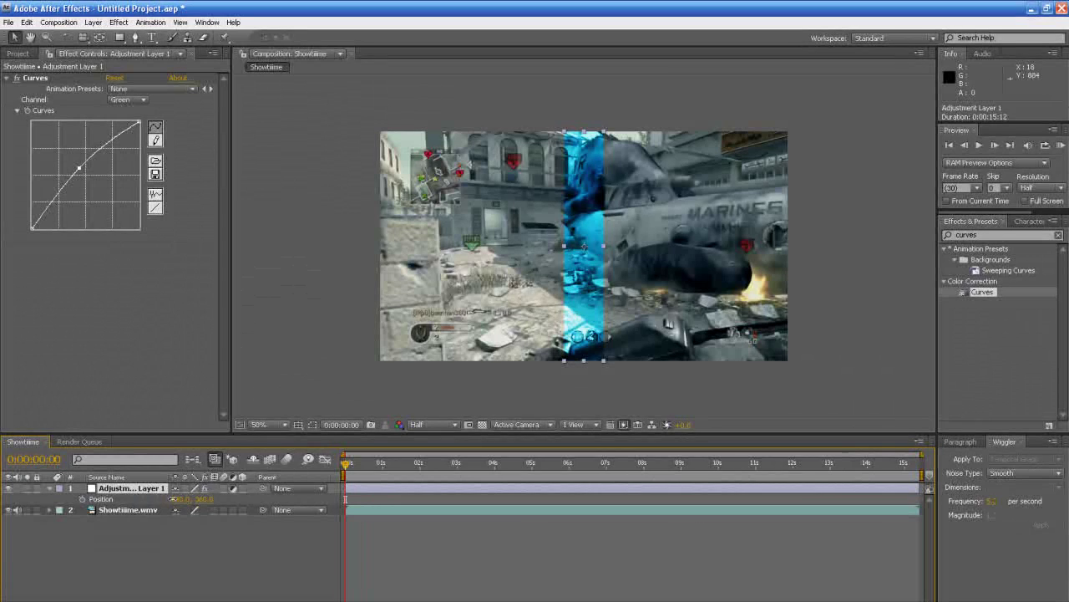
left_click_drag(173, 499, 102, 500)
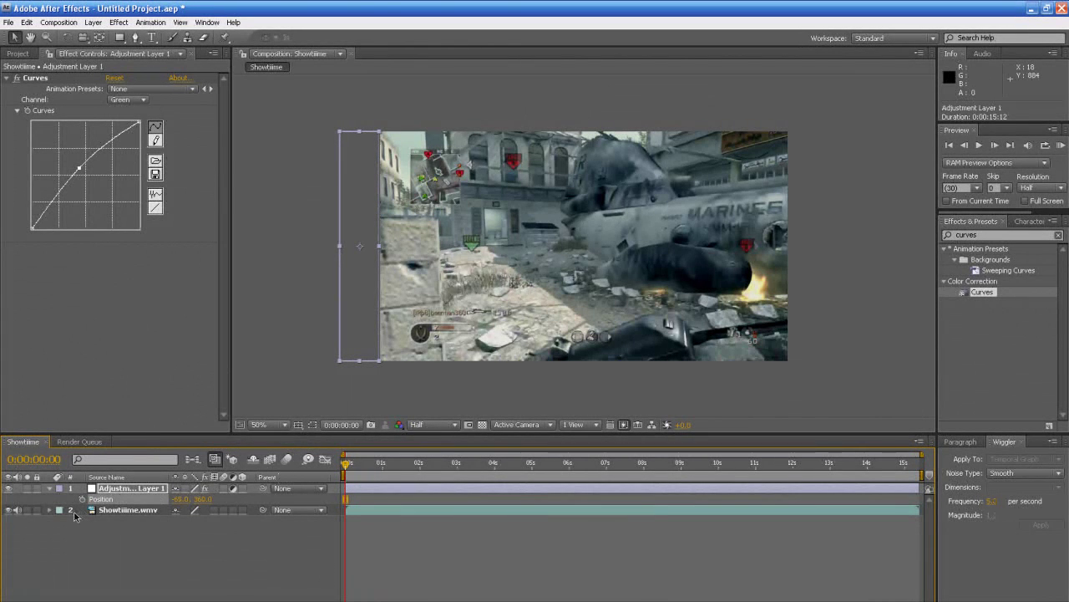
Keyframe the strip's Position at 0s, then move it to 1345, 360 past the right edge at 1 second.
left_click(81, 499)
left_click(347, 467)
left_click(383, 468)
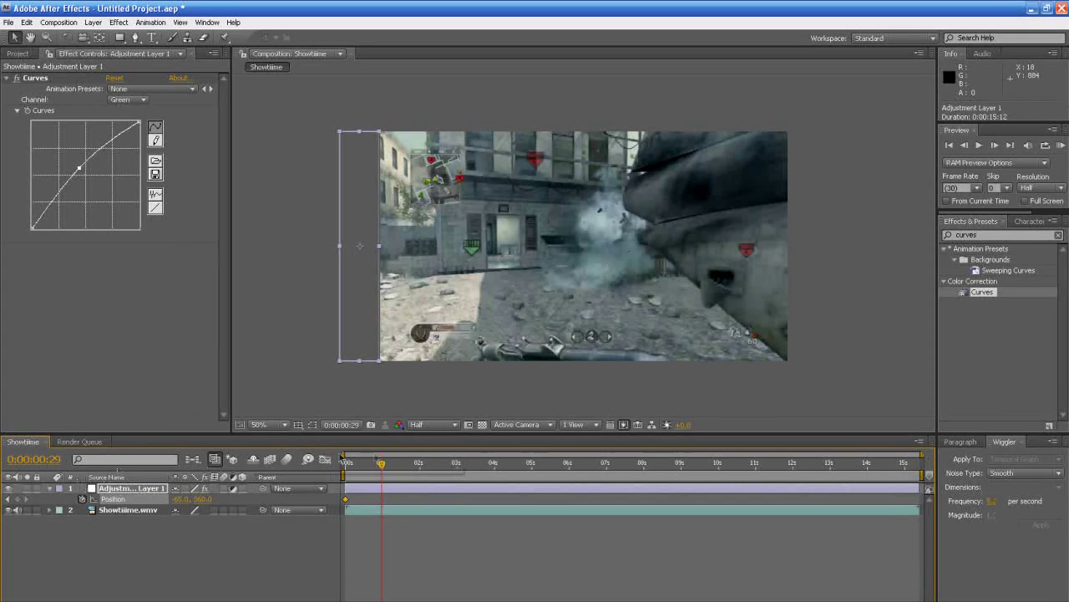
key("Page_Down")
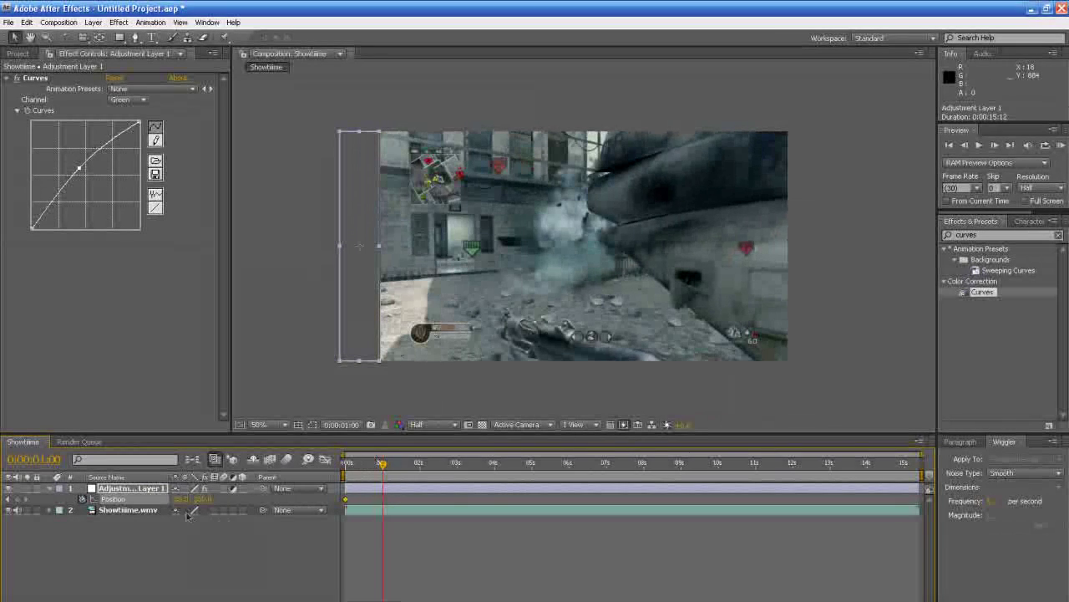
left_click_drag(179, 498, 269, 497)
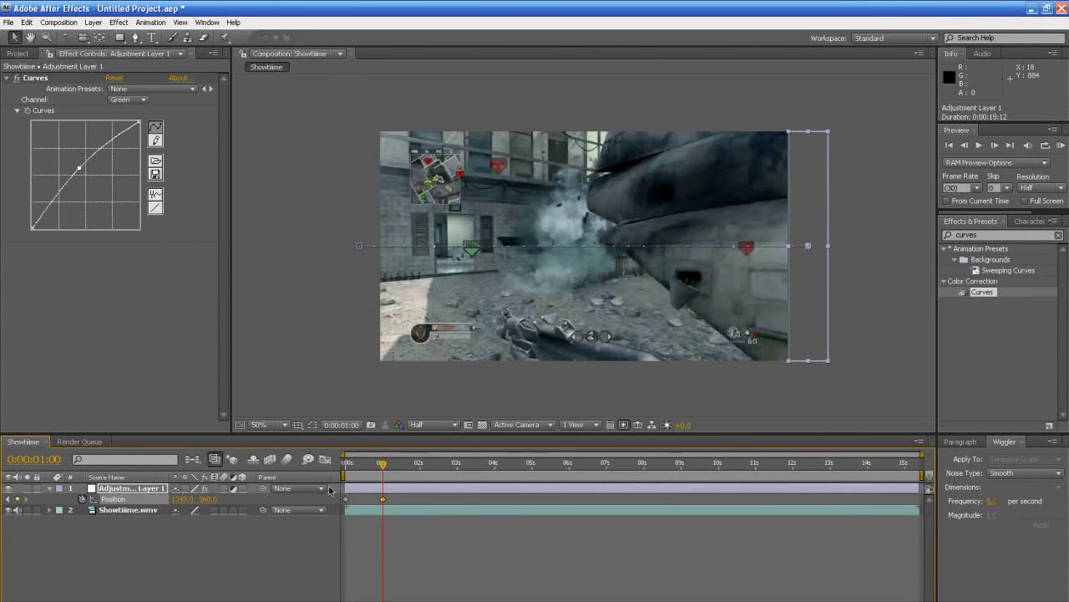
At 2 seconds slide the strip back to -45, 360 on the left, and shorten the work area.
left_click_drag(385, 465, 413, 473)
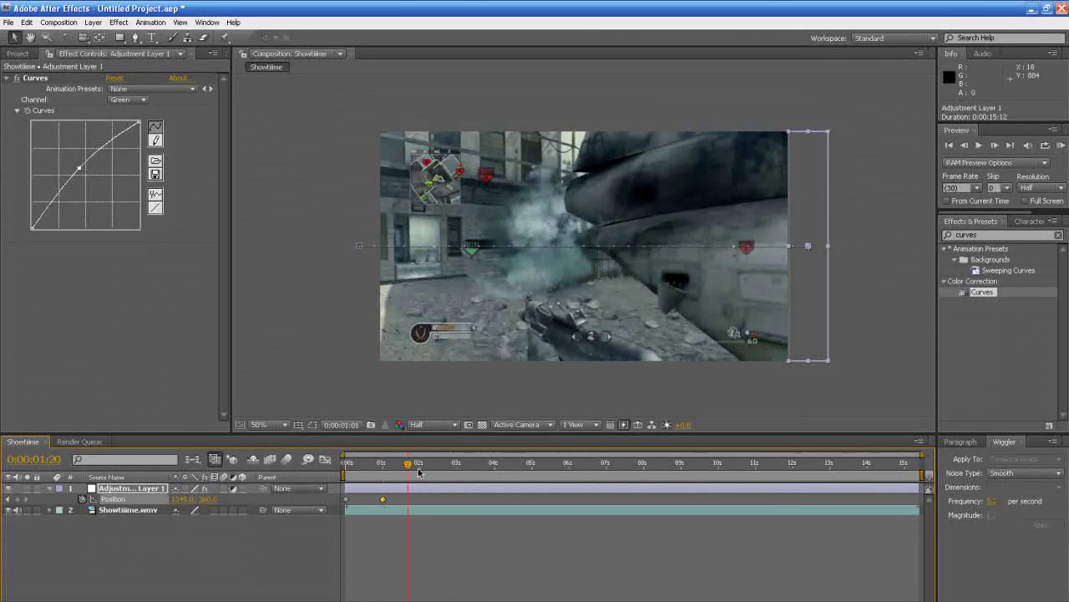
left_click(421, 470)
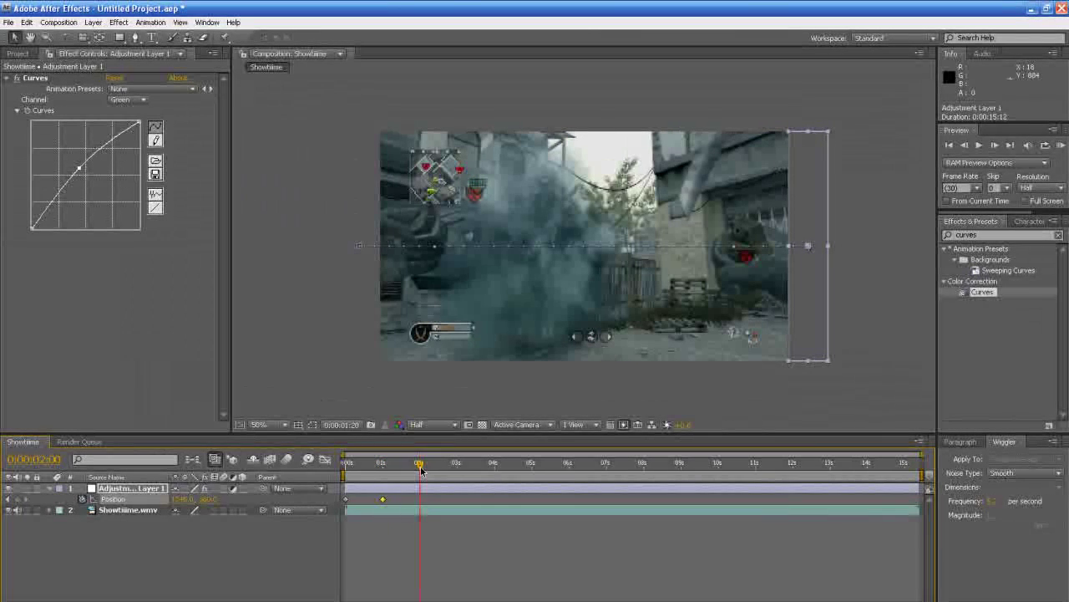
left_click_drag(184, 499, 117, 499)
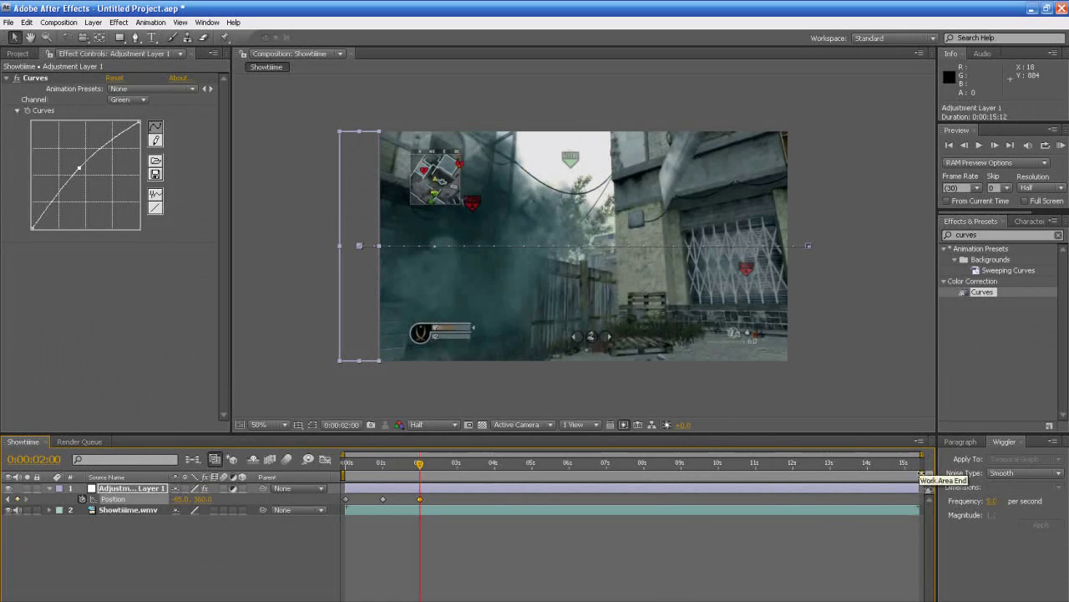
left_click_drag(925, 473, 441, 473)
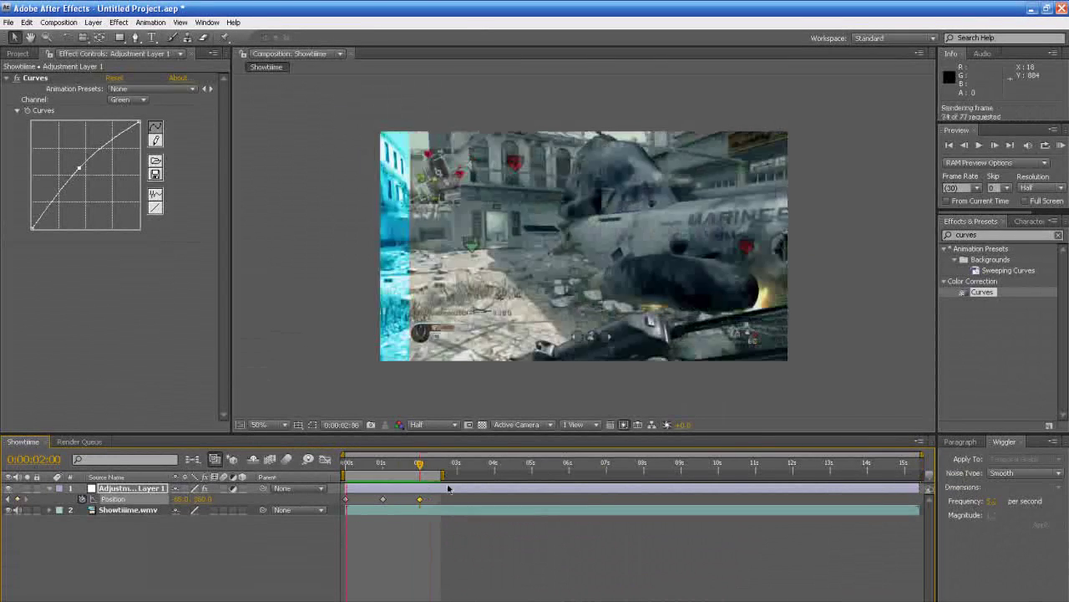
RAM-preview the cyan bar sweep, stop it, and return the time indicator to about 1:16.
key("KP_0")
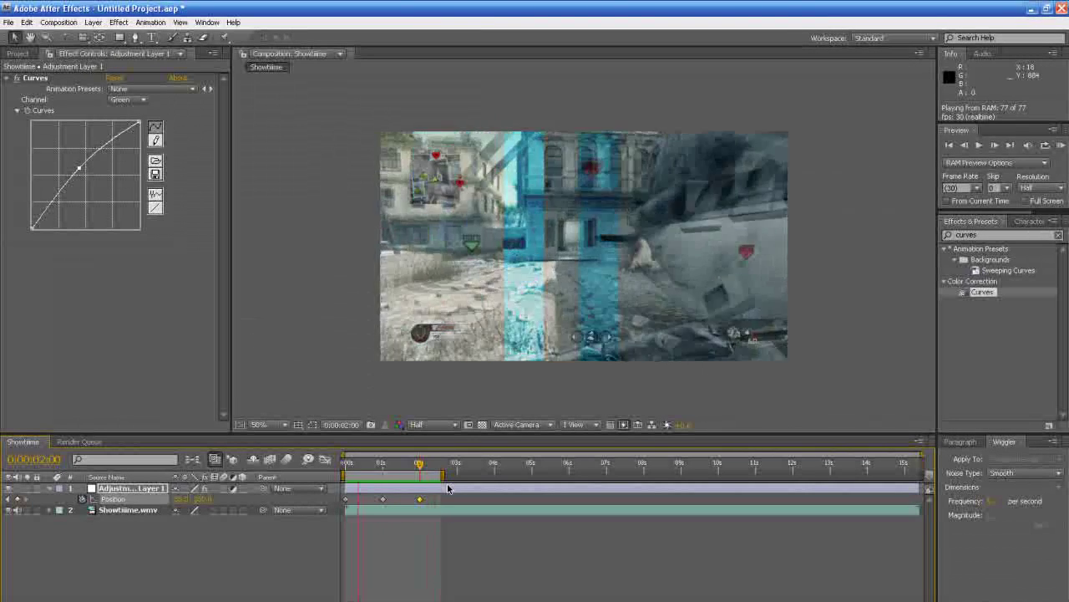
key("space")
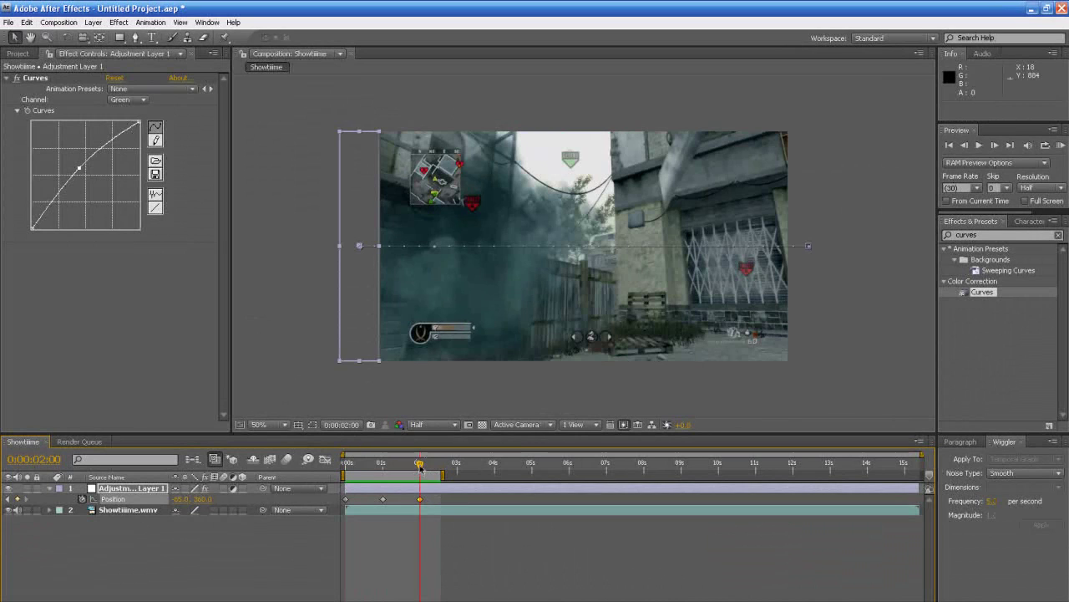
mouse_move(420, 469)
left_mouse_down()
mouse_move(377, 470)
mouse_move(405, 470)
left_mouse_up()
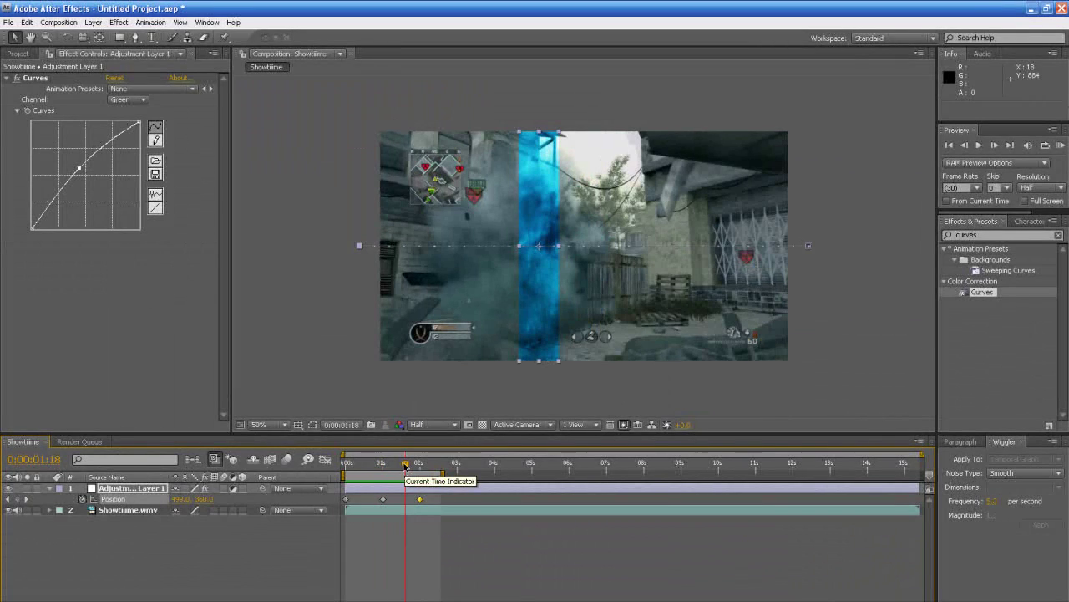